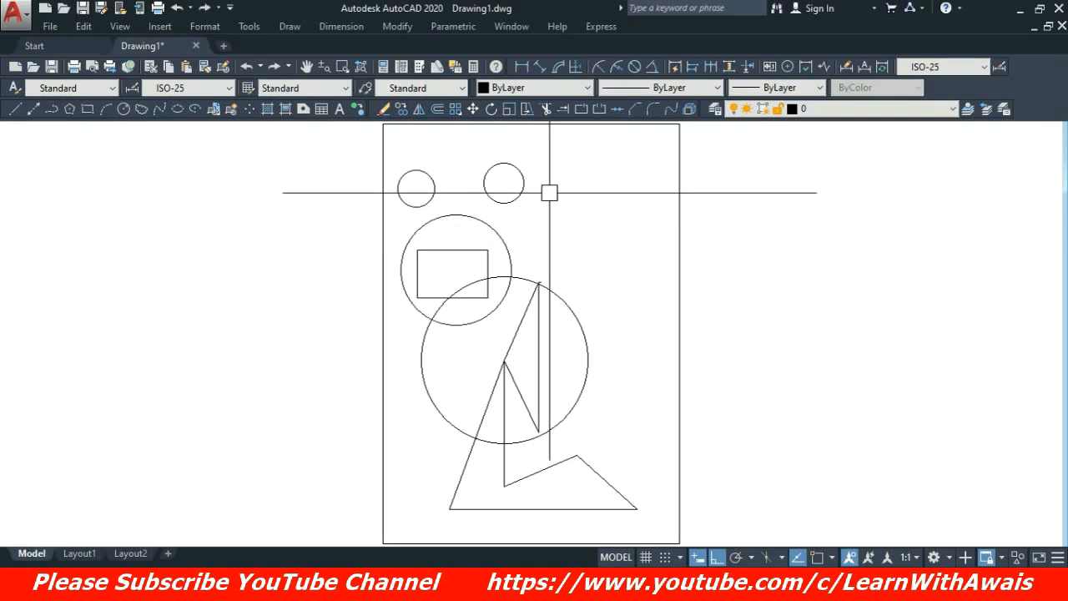
Step: Erase only the small upper-right circle, adding other circles to the Erase selection and removing them again before completing the command
{"action": "type", "text": "E"}
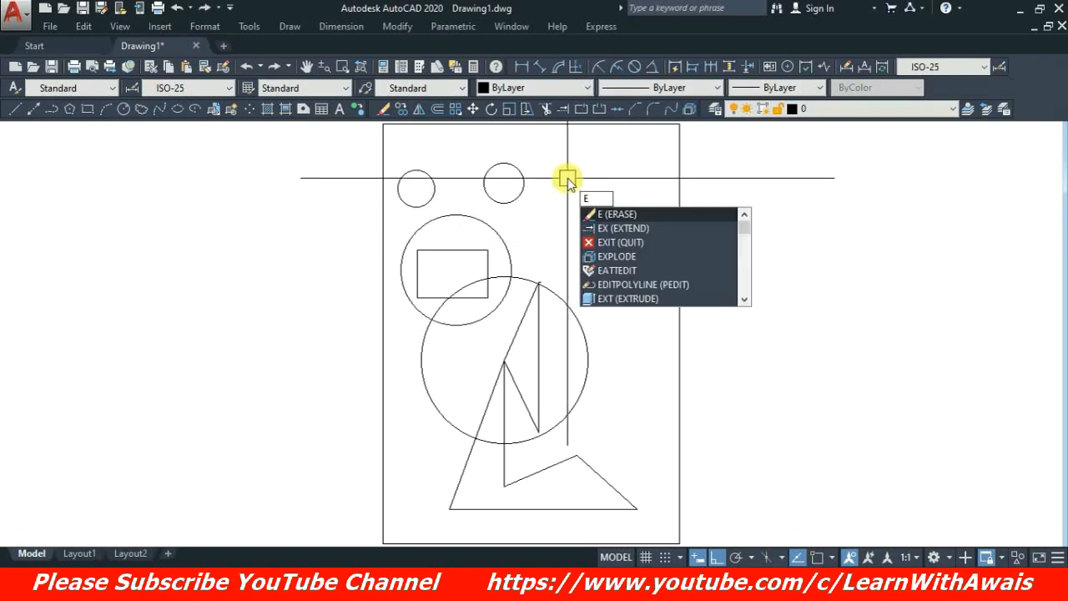
{"action": "key", "text": "Return"}
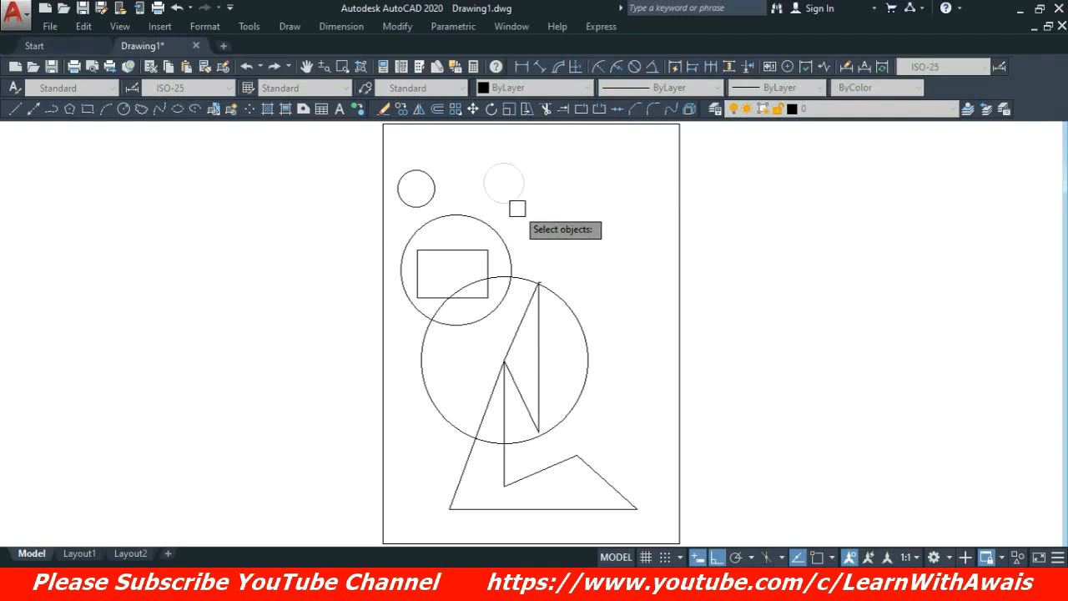
{"action": "left_click", "coordinate": [490, 226]}
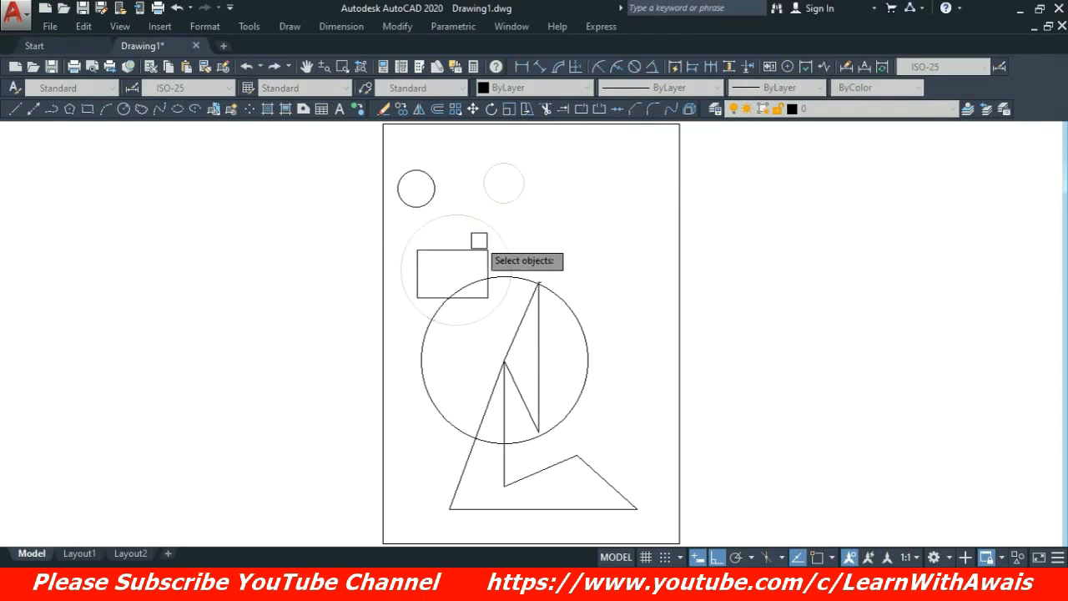
{"action": "left_click", "coordinate": [439, 201]}
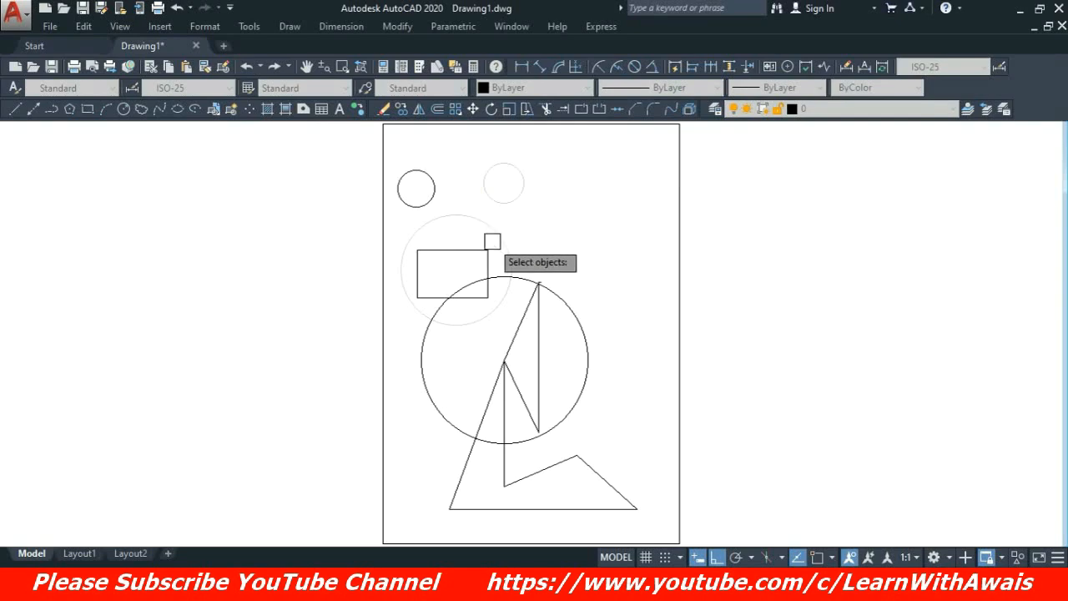
{"action": "left_click", "coordinate": [434, 196], "text": "shift"}
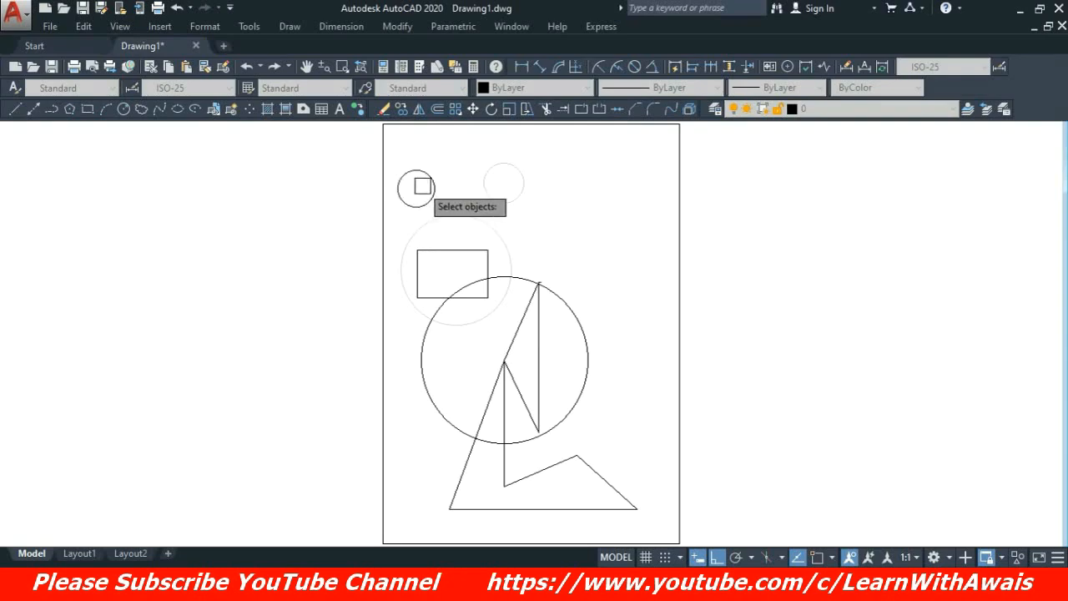
{"action": "left_click", "coordinate": [564, 304]}
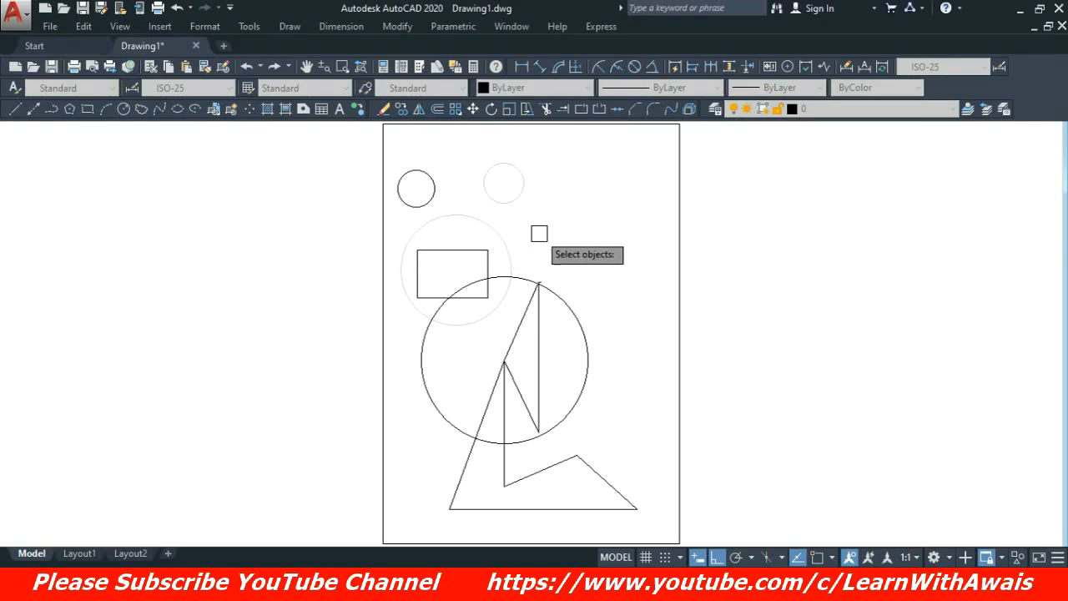
{"action": "left_click", "coordinate": [505, 231]}
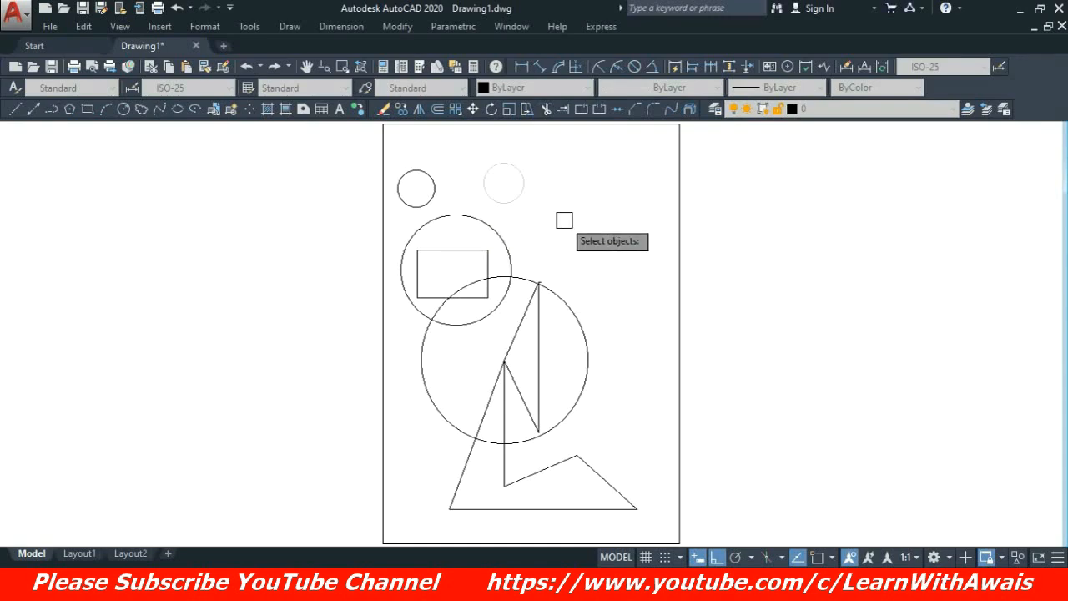
{"action": "left_click", "coordinate": [519, 200]}
{"action": "key", "text": "Return"}
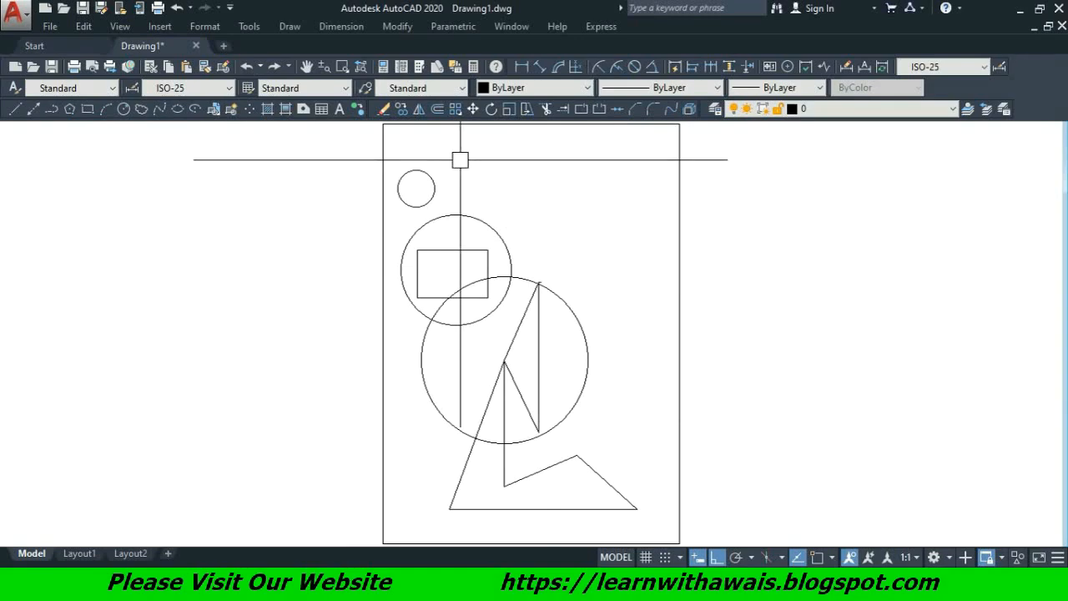
Step: Try empty-area selection windows, window-select the object at the large circle's centre, and clear the selection
{"action": "left_click", "coordinate": [544, 203]}
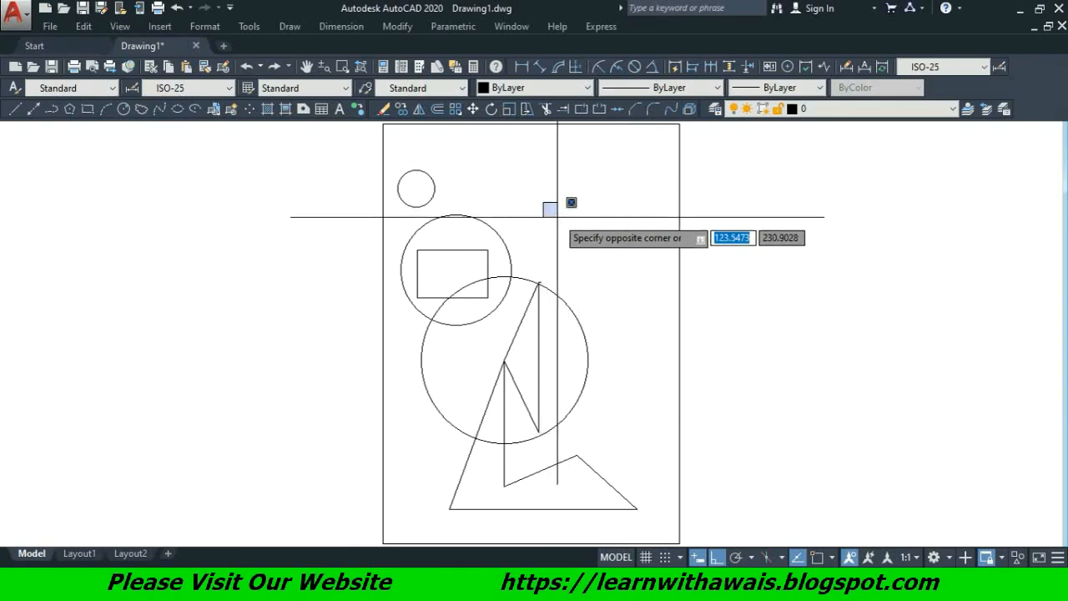
{"action": "left_click", "coordinate": [557, 215]}
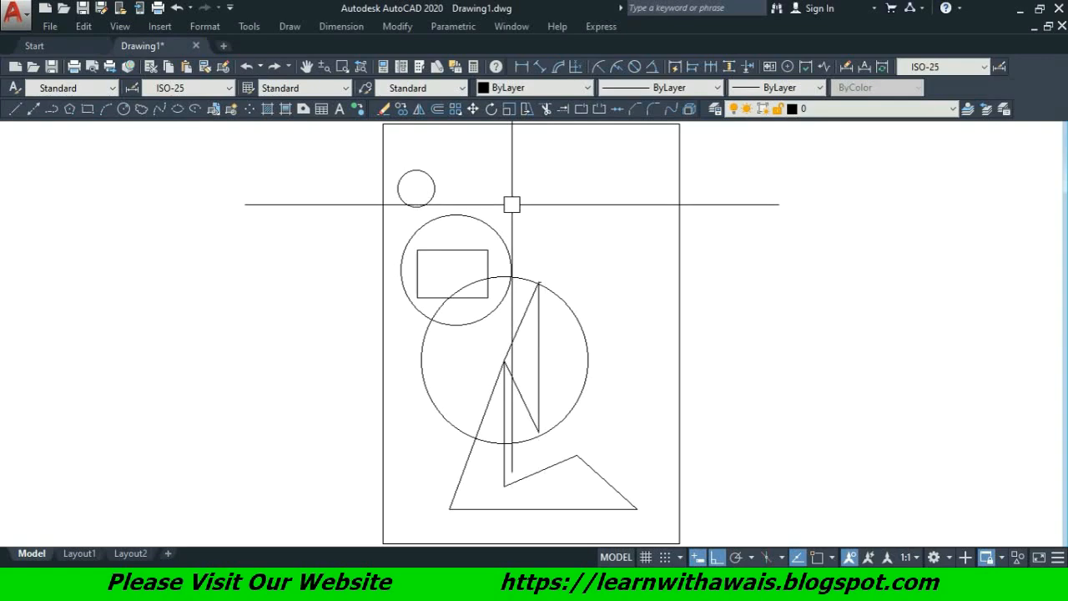
{"action": "left_click", "coordinate": [543, 186]}
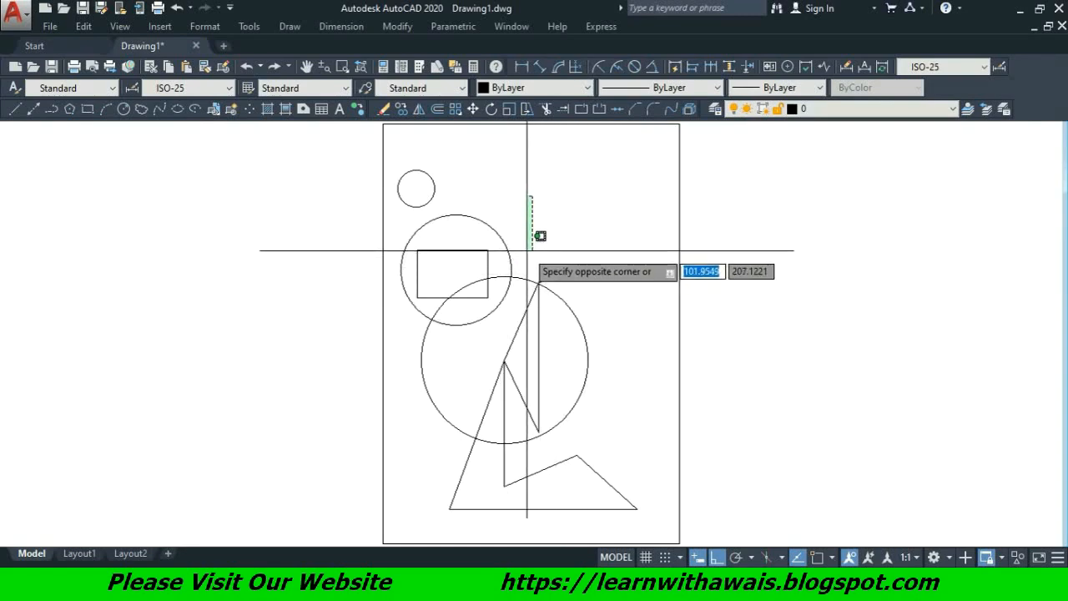
{"action": "left_click", "coordinate": [539, 286]}
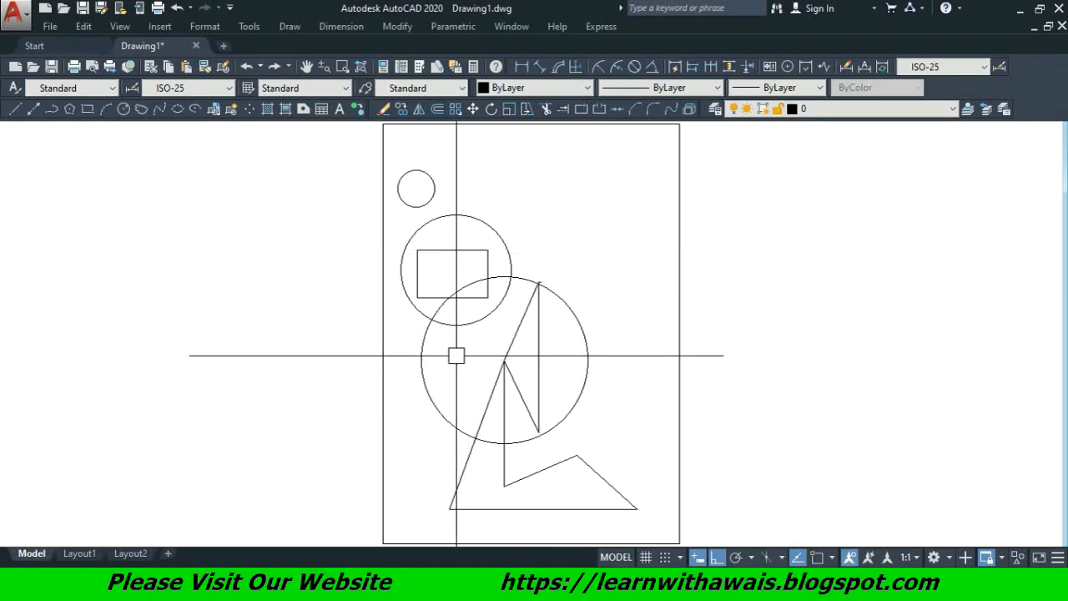
{"action": "left_click", "coordinate": [457, 355]}
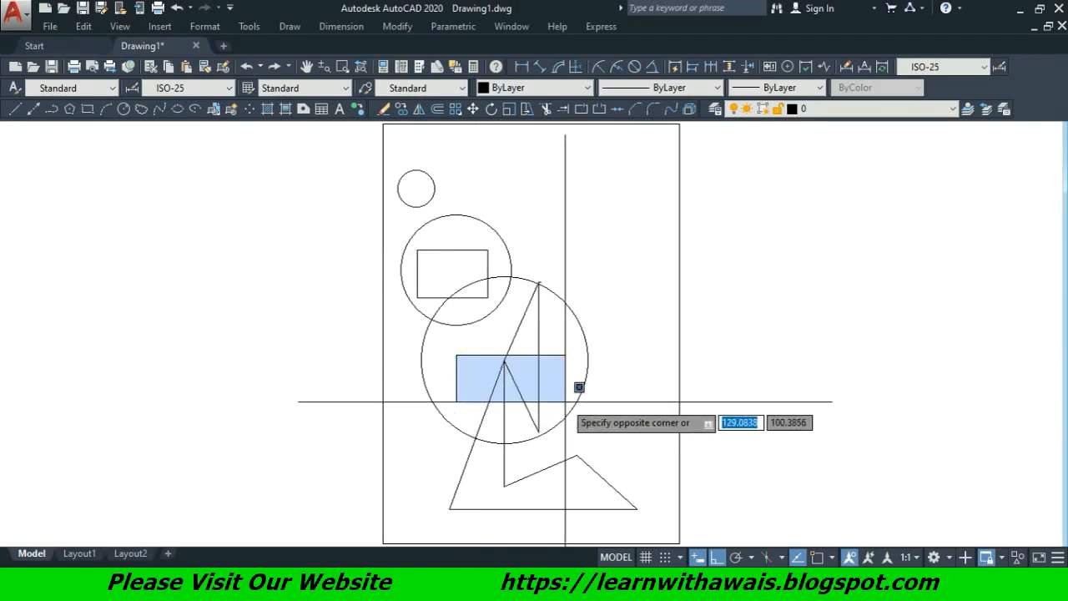
{"action": "left_click", "coordinate": [565, 402]}
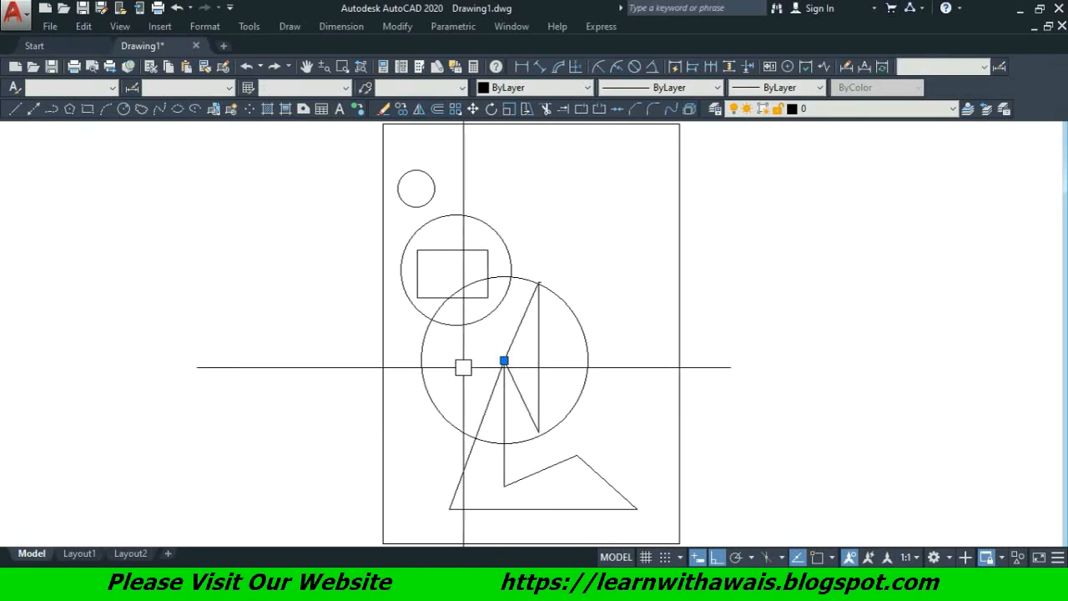
{"action": "key", "text": "Escape"}
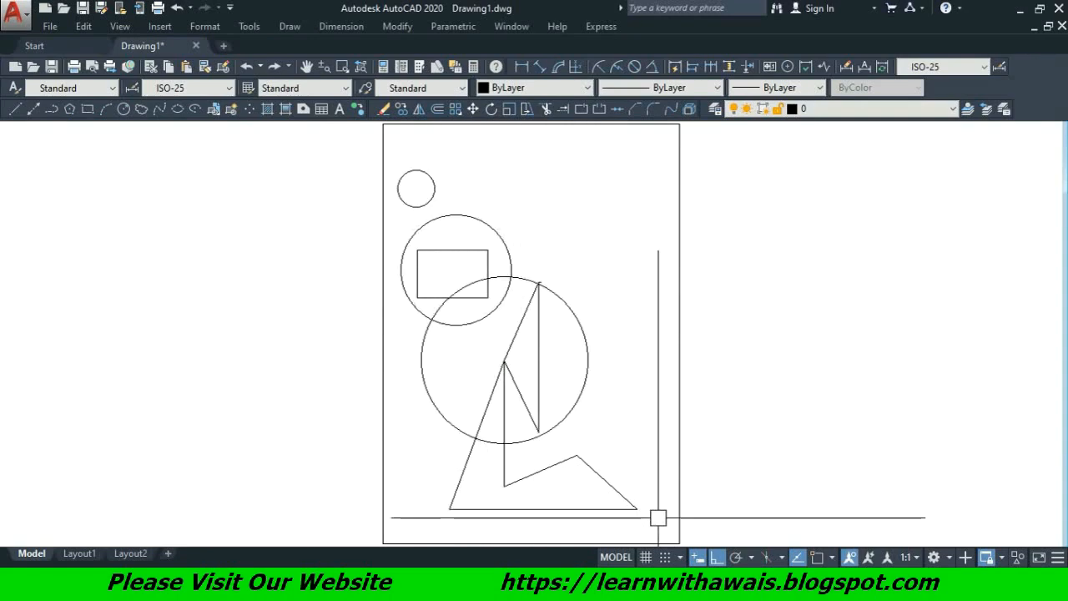
Step: Delete the two larger circles, the inner rectangle and the connected lines using one crossing selection
{"action": "left_click", "coordinate": [663, 527]}
{"action": "left_click", "coordinate": [427, 241]}
{"action": "key", "text": "Delete"}
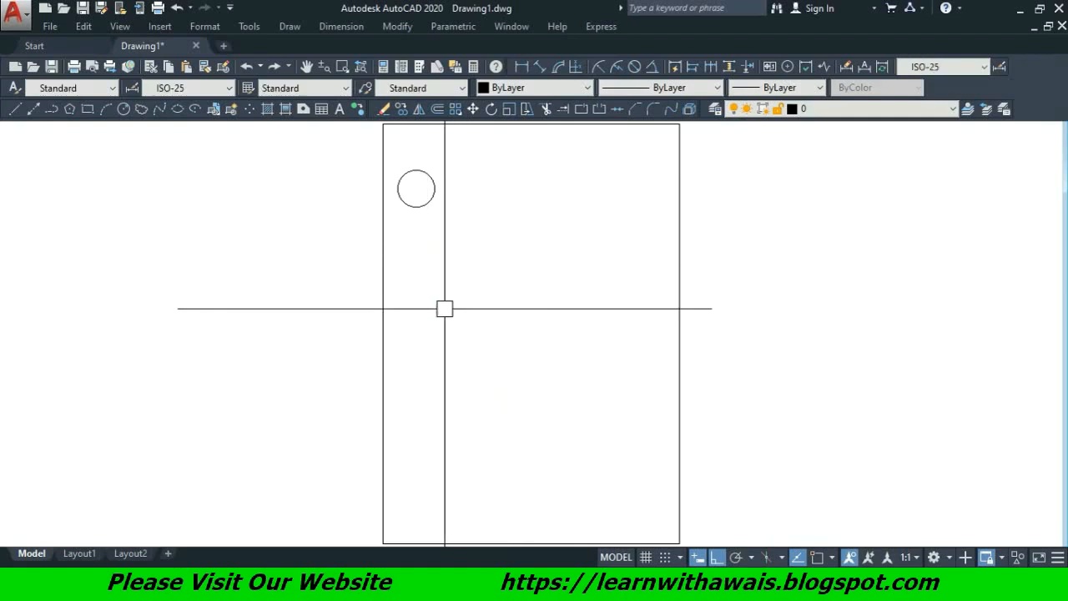
Step: Move the remaining small circle by its centre to near the middle of the outer frame, with Ortho off
{"action": "left_click", "coordinate": [416, 189]}
{"action": "left_click", "coordinate": [415, 189]}
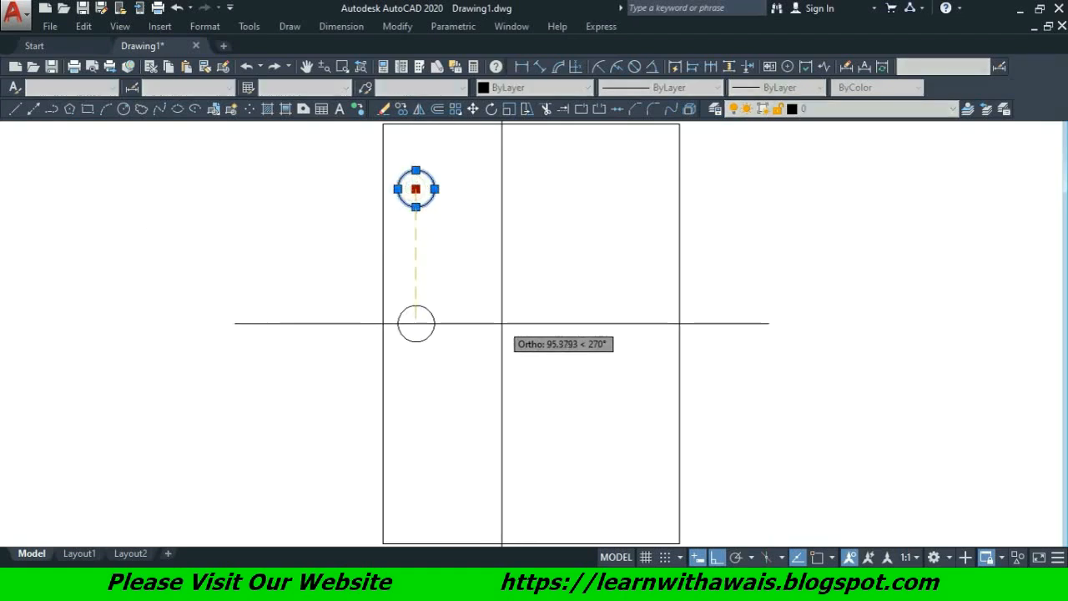
{"action": "left_click", "coordinate": [510, 359]}
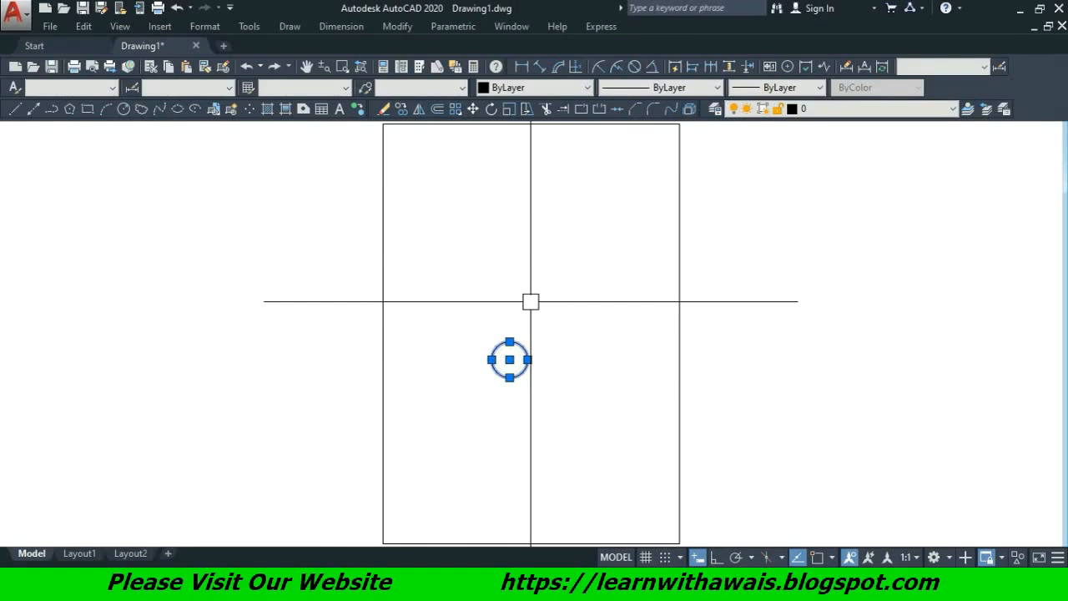
{"action": "key", "text": "Escape"}
Step: Draw a rectangle around the small circle near the middle of the outer frame
{"action": "type", "text": "rec"}
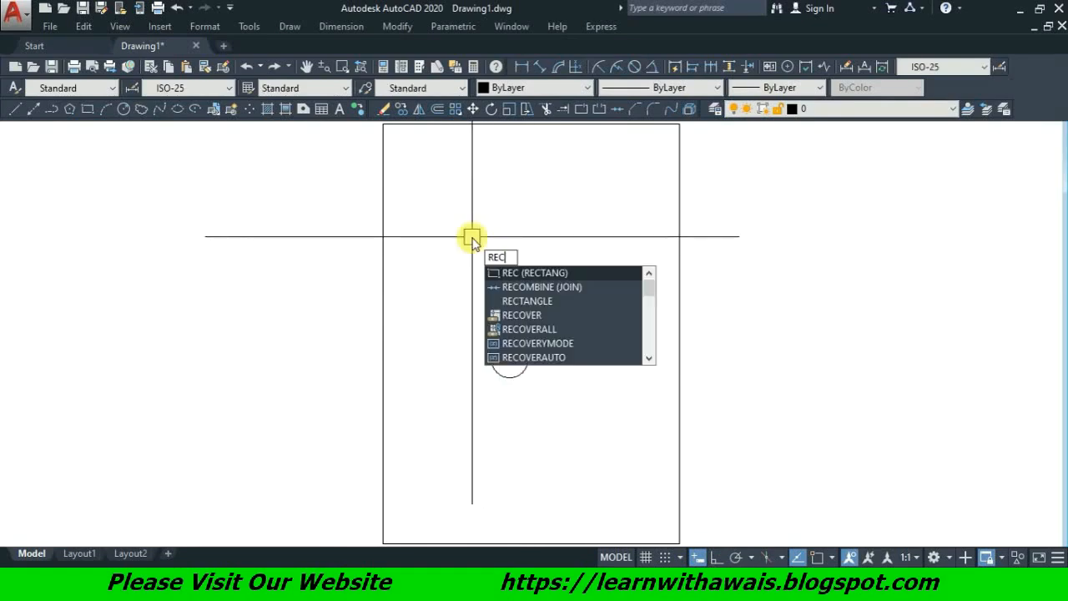
{"action": "key", "text": "Return"}
{"action": "left_click", "coordinate": [450, 302]}
{"action": "left_click", "coordinate": [572, 400]}
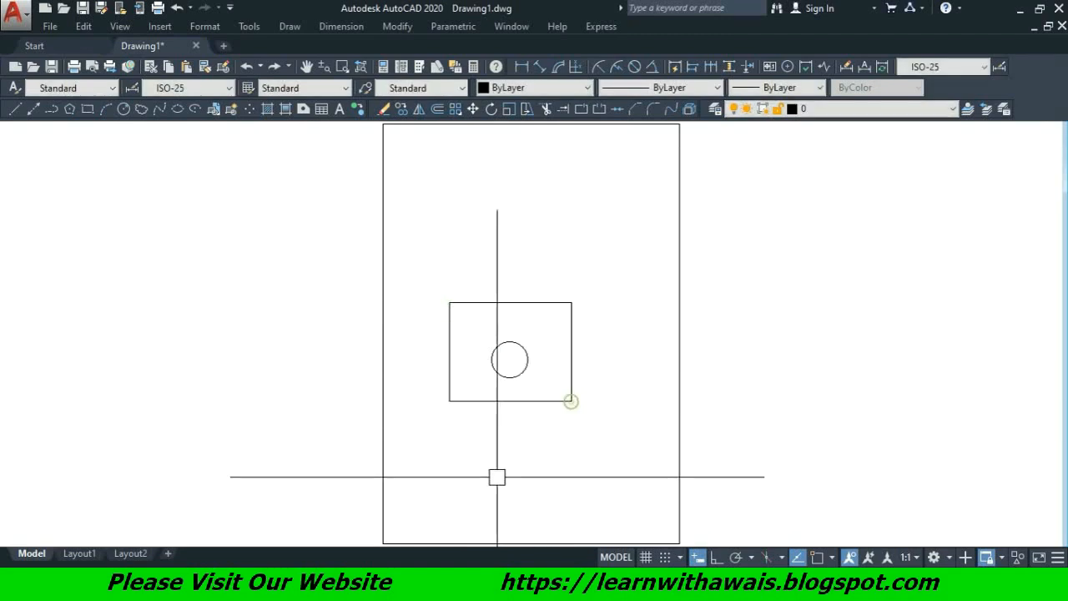
Step: Try to select the rectangle around the circle with a window enclosing only part of its upper edge
{"action": "left_click", "coordinate": [596, 439]}
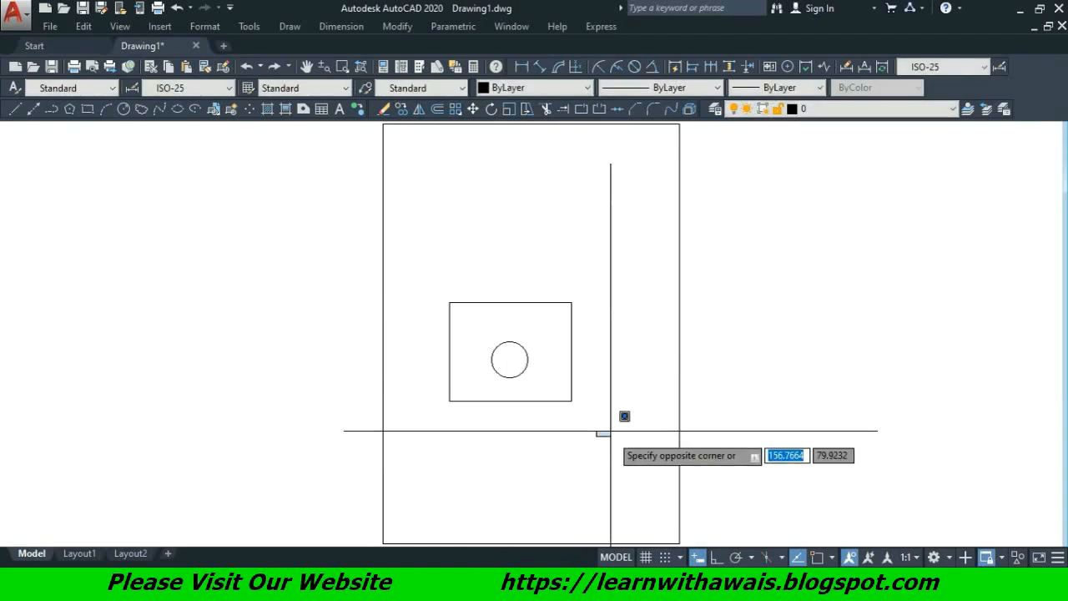
{"action": "left_click", "coordinate": [599, 444]}
{"action": "left_click", "coordinate": [506, 276]}
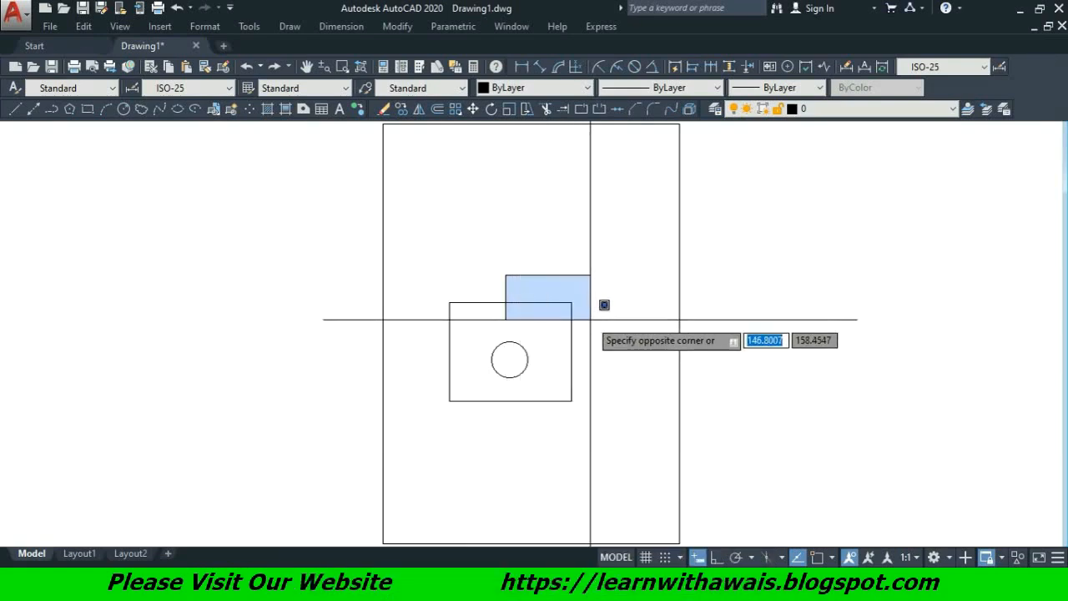
{"action": "left_click", "coordinate": [592, 326]}
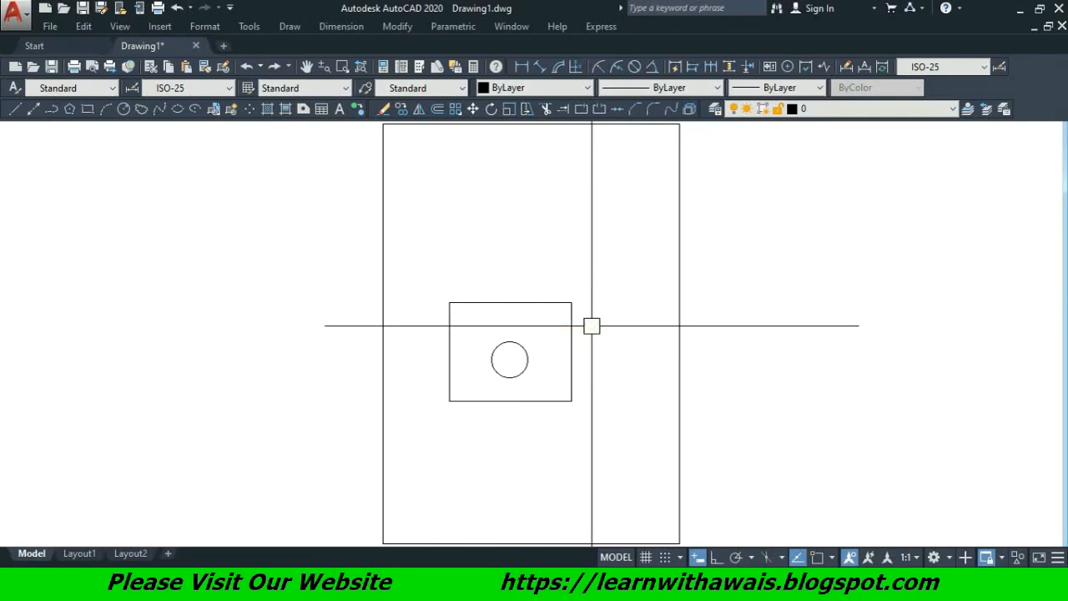
Step: Select the rectangle with a crossing window over its upper-left corner, and clear the selection
{"action": "left_click", "coordinate": [510, 278]}
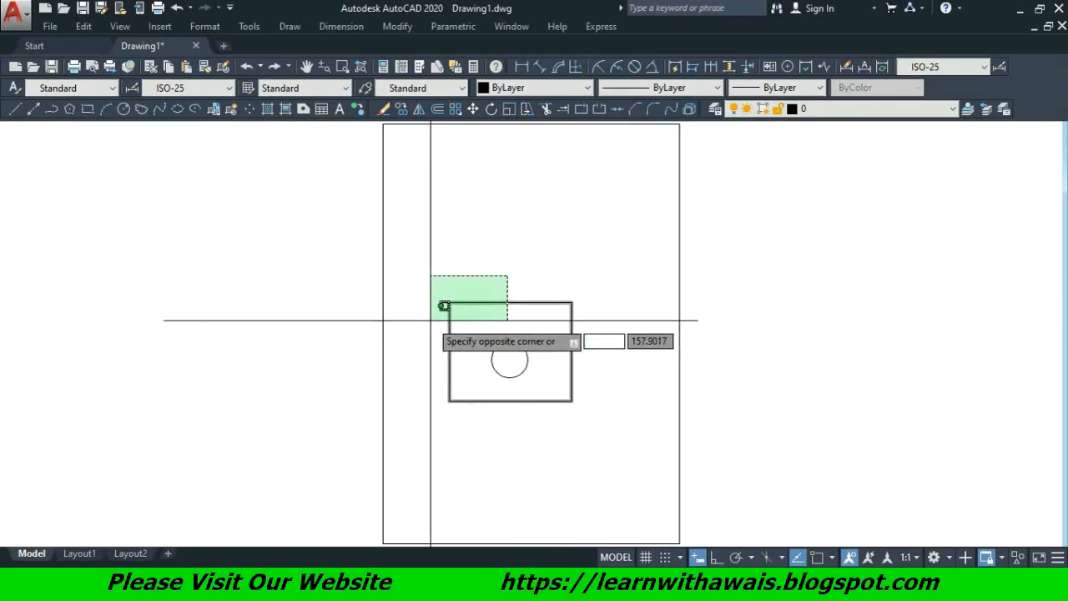
{"action": "left_click", "coordinate": [415, 329]}
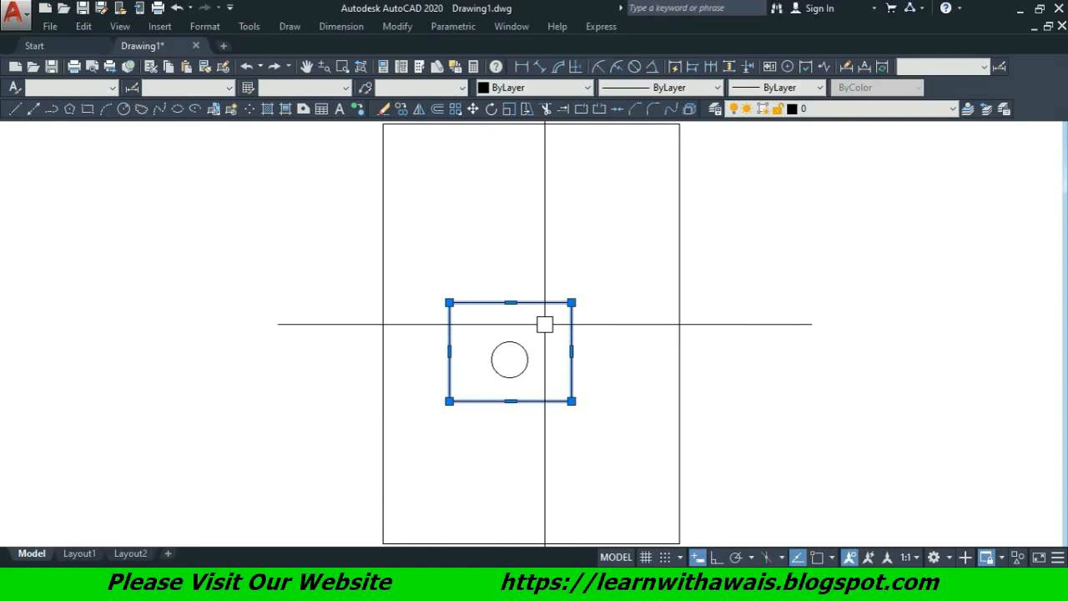
{"action": "key", "text": "Escape"}
{"action": "left_click", "coordinate": [515, 261]}
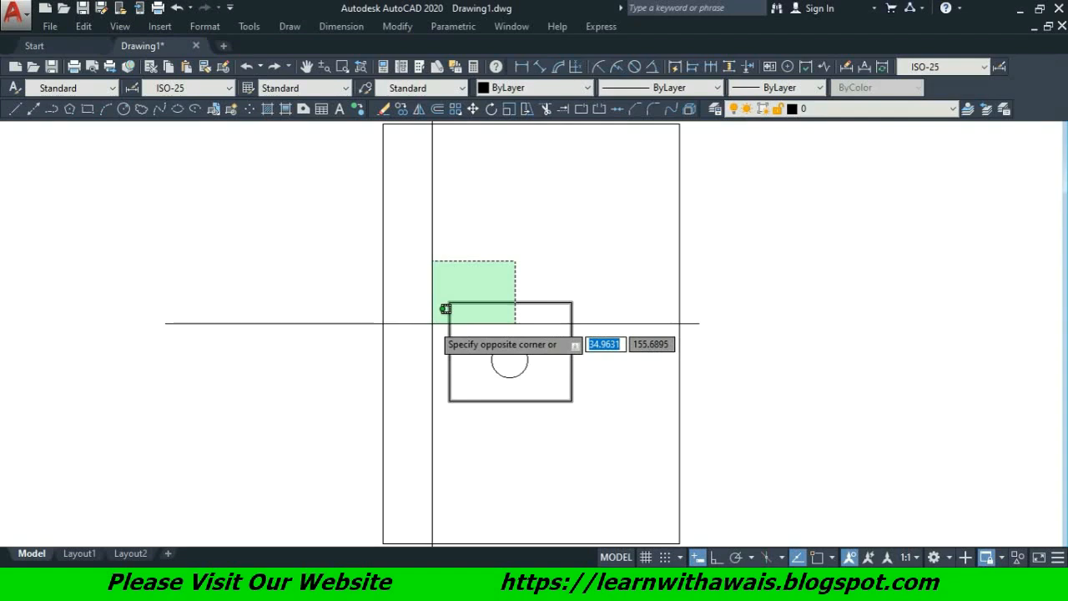
{"action": "key", "text": "Escape"}
Step: Delete the small circle inside the rectangle using a crossing selection that stays within the rectangle
{"action": "left_click", "coordinate": [542, 385]}
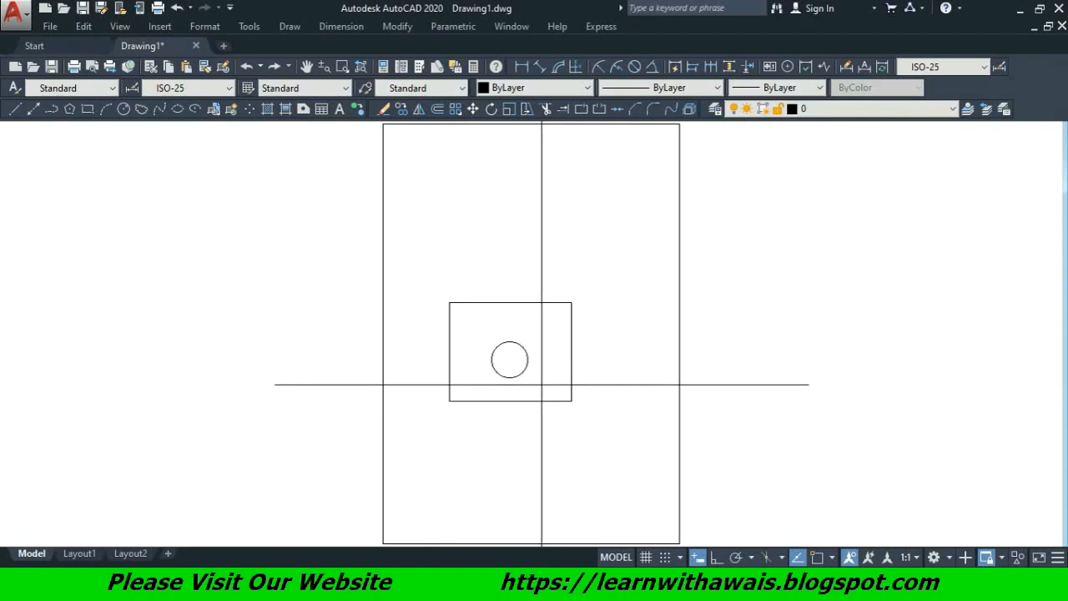
{"action": "left_click", "coordinate": [475, 337]}
{"action": "key", "text": "Delete"}
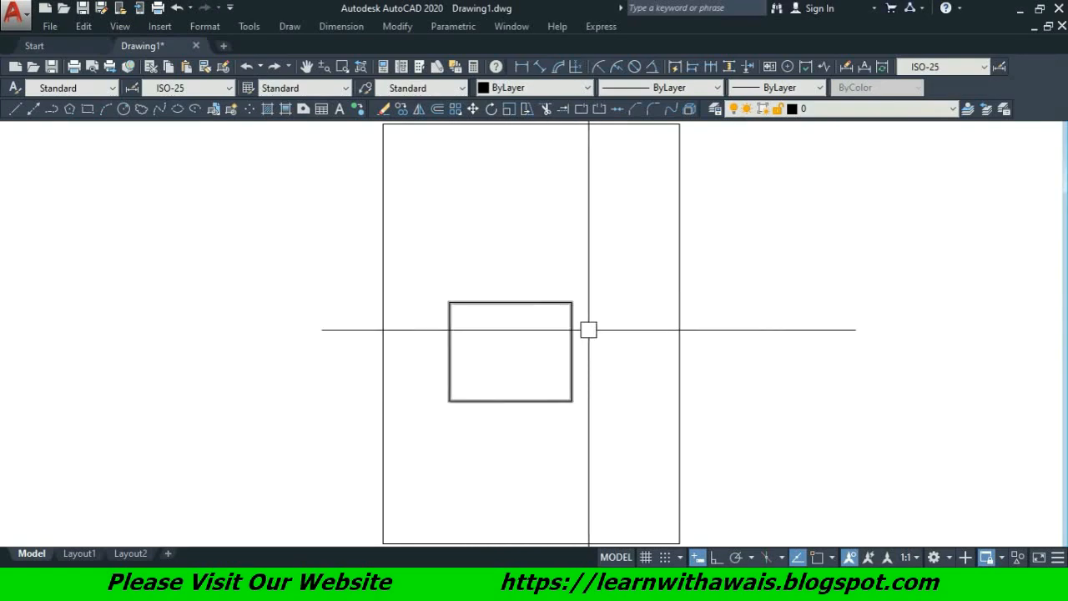
Step: Select the inner rectangle with a crossing window drawn from below its lower-right corner past its upper-left corner, and clear the selection
{"action": "left_click", "coordinate": [597, 441]}
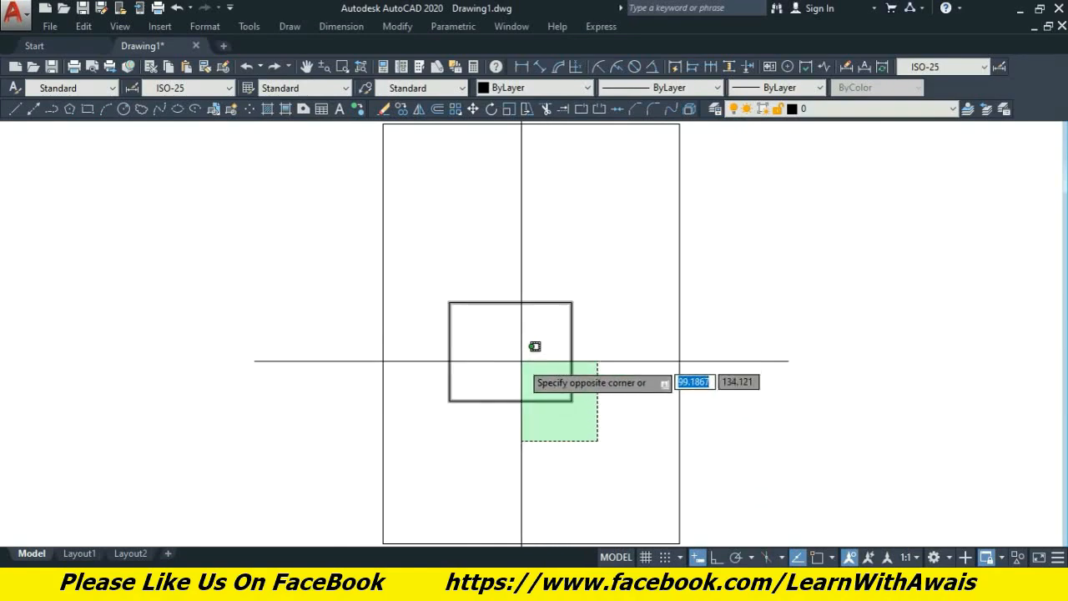
{"action": "left_click", "coordinate": [398, 251]}
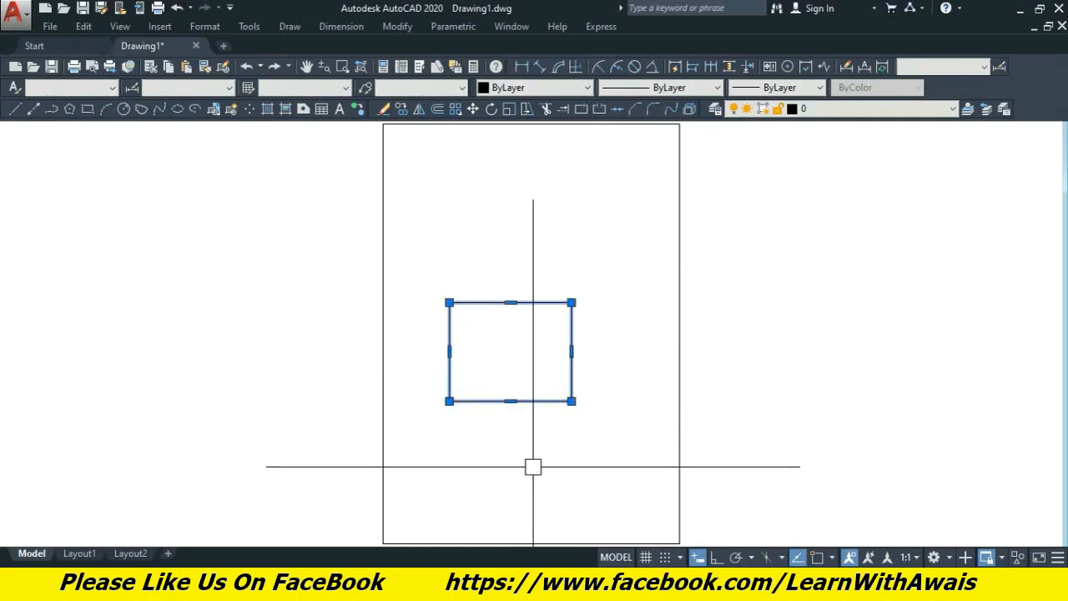
{"action": "key", "text": "Escape"}
Step: Try selection windows covering only part of the inner rectangle, and select it with a window that fully encloses it
{"action": "left_click", "coordinate": [505, 257]}
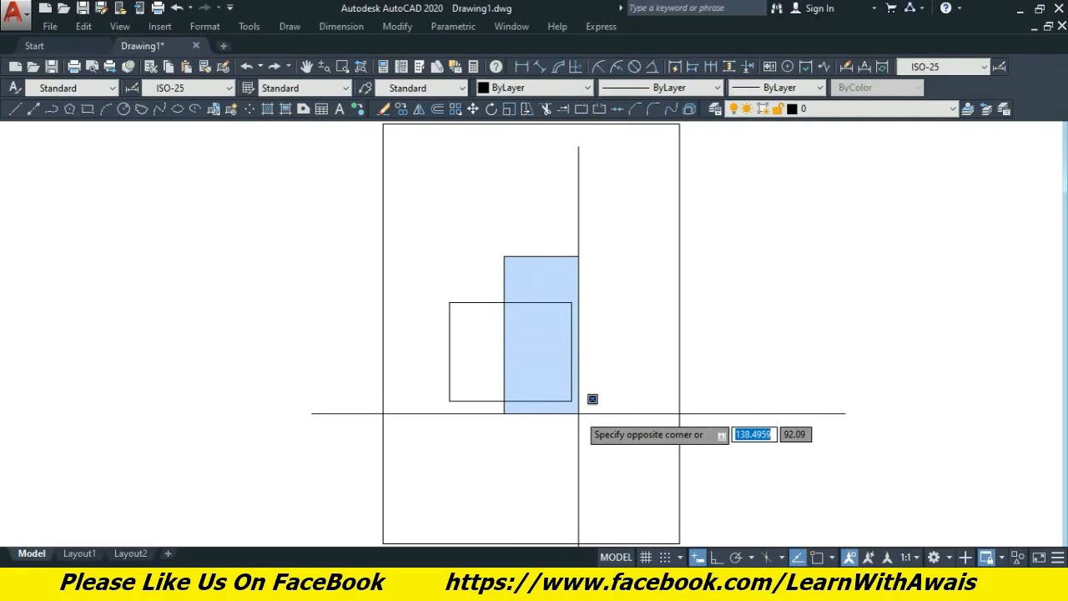
{"action": "left_click", "coordinate": [526, 345]}
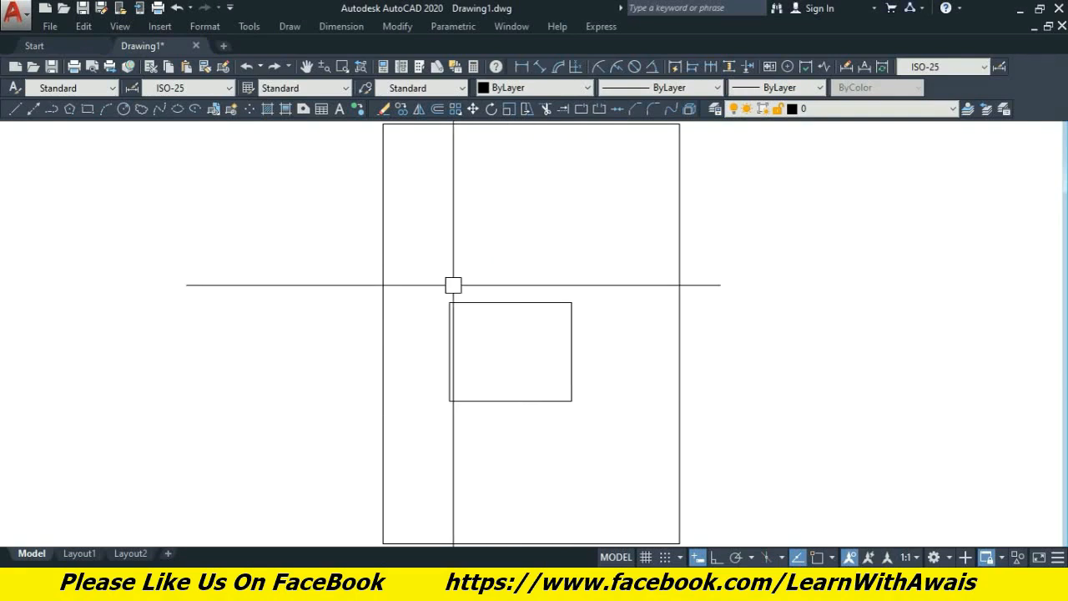
{"action": "left_click", "coordinate": [452, 285]}
{"action": "left_click", "coordinate": [618, 436]}
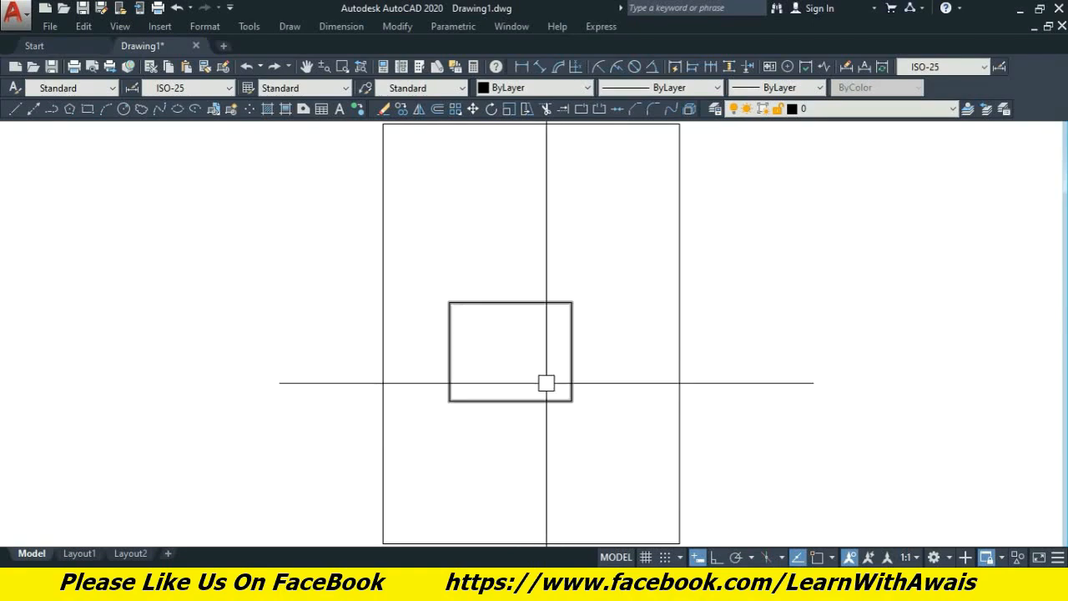
{"action": "left_click", "coordinate": [423, 277]}
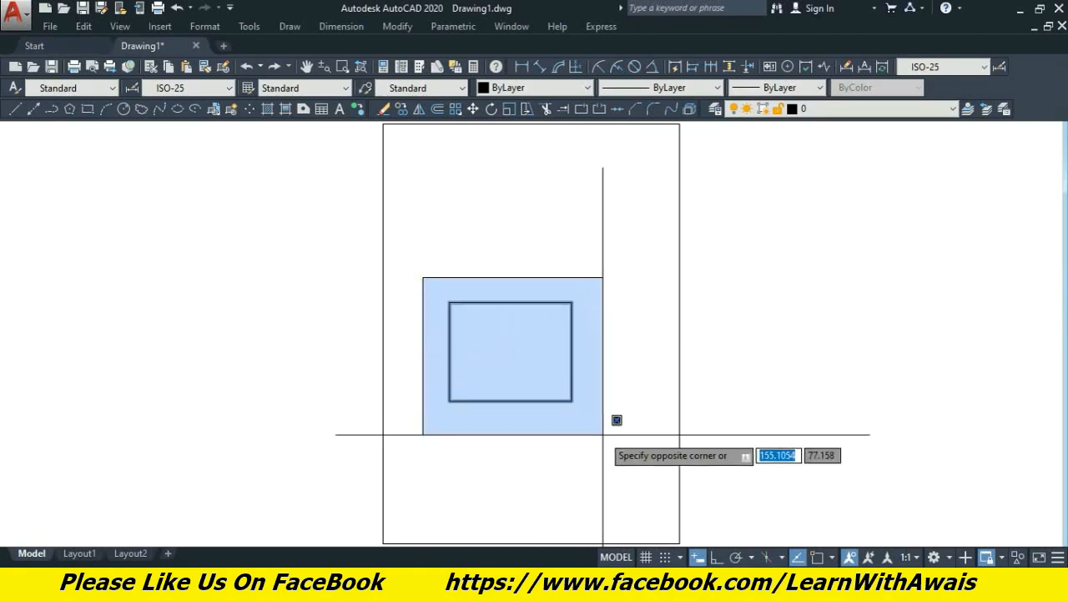
{"action": "left_click", "coordinate": [593, 440]}
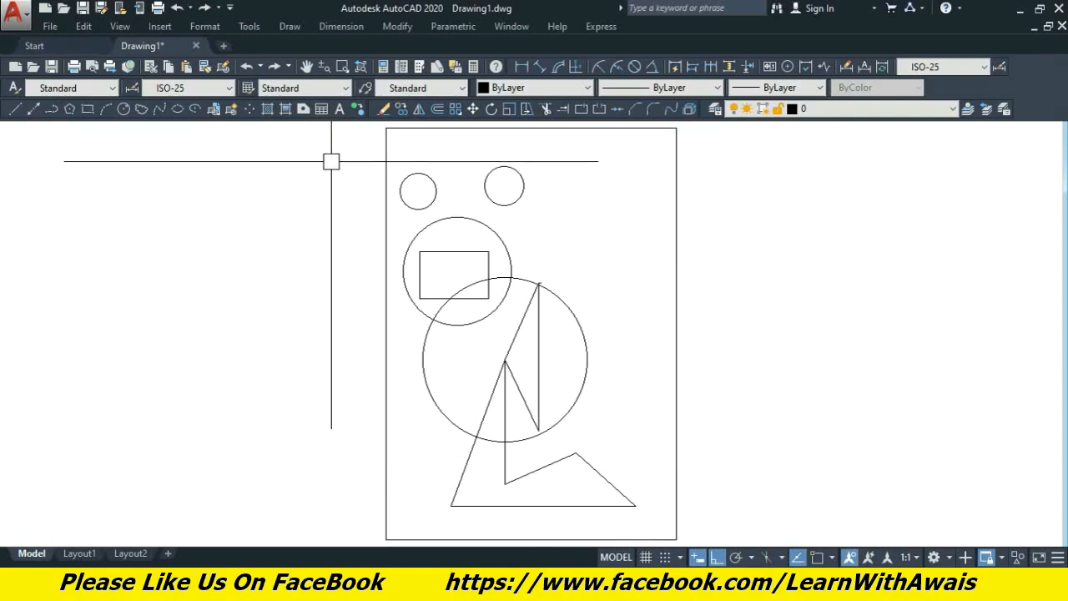
Step: Select all the objects, including the outer rectangle, with a right-to-left crossing window spanning its two vertical sides, and clear the selection
{"action": "left_click", "coordinate": [337, 159]}
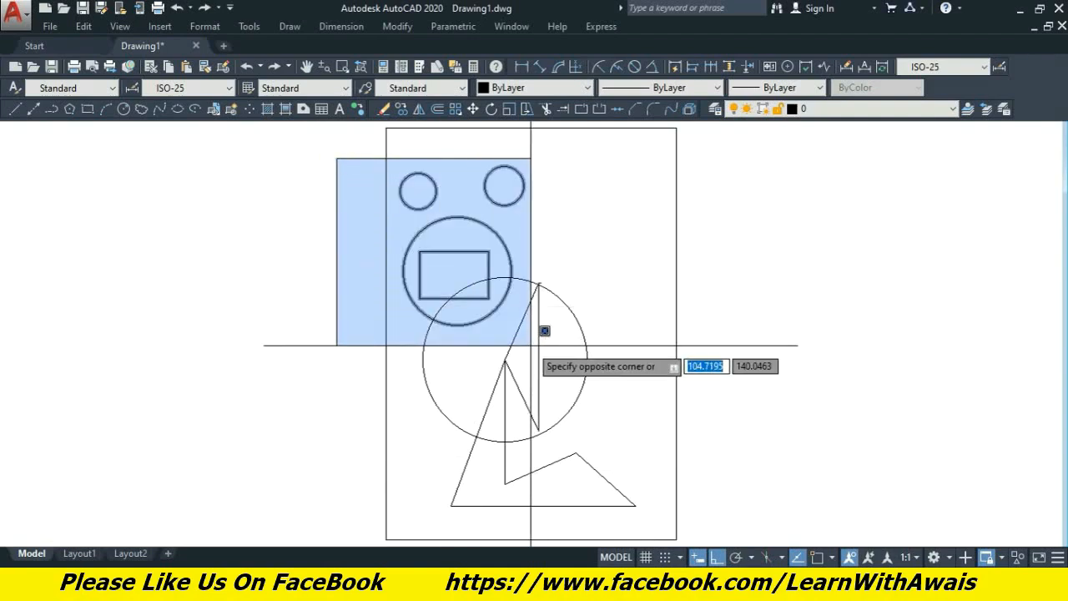
{"action": "left_click", "coordinate": [335, 160]}
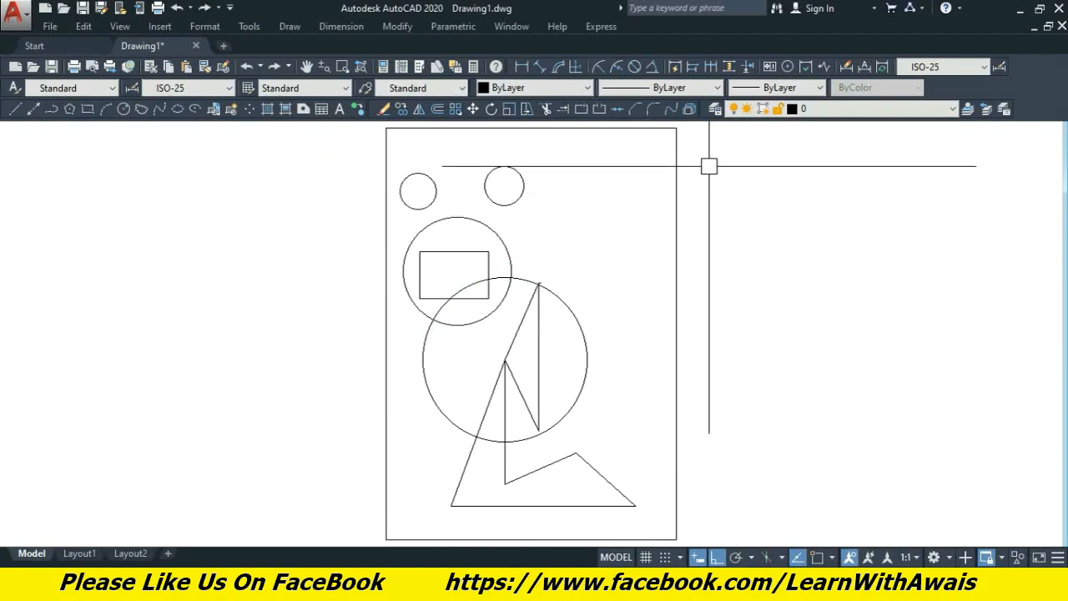
{"action": "left_click", "coordinate": [705, 162]}
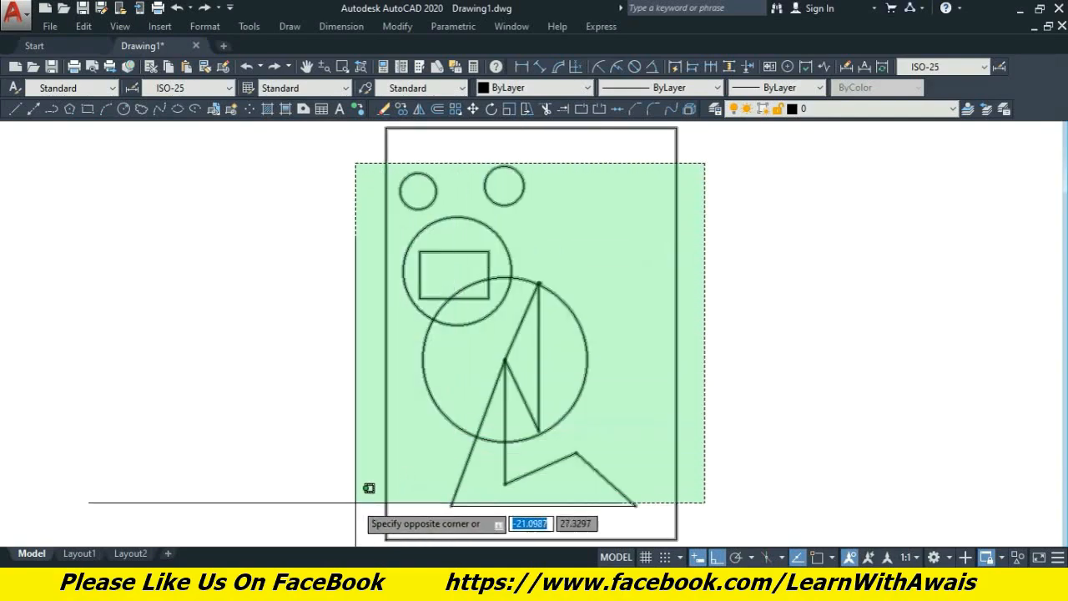
{"action": "left_click", "coordinate": [357, 526]}
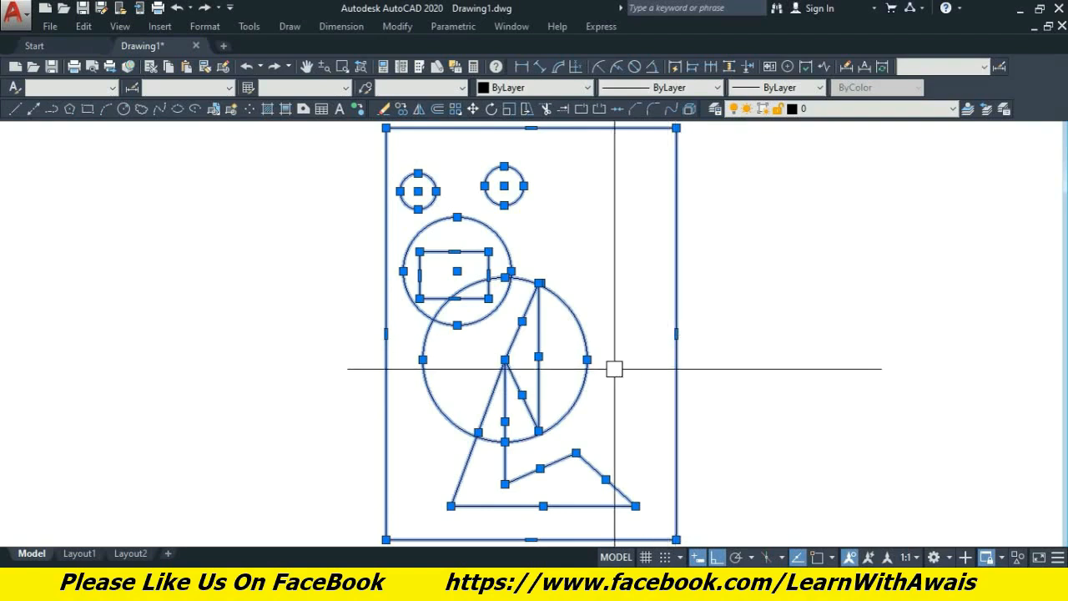
{"action": "key", "text": "Escape"}
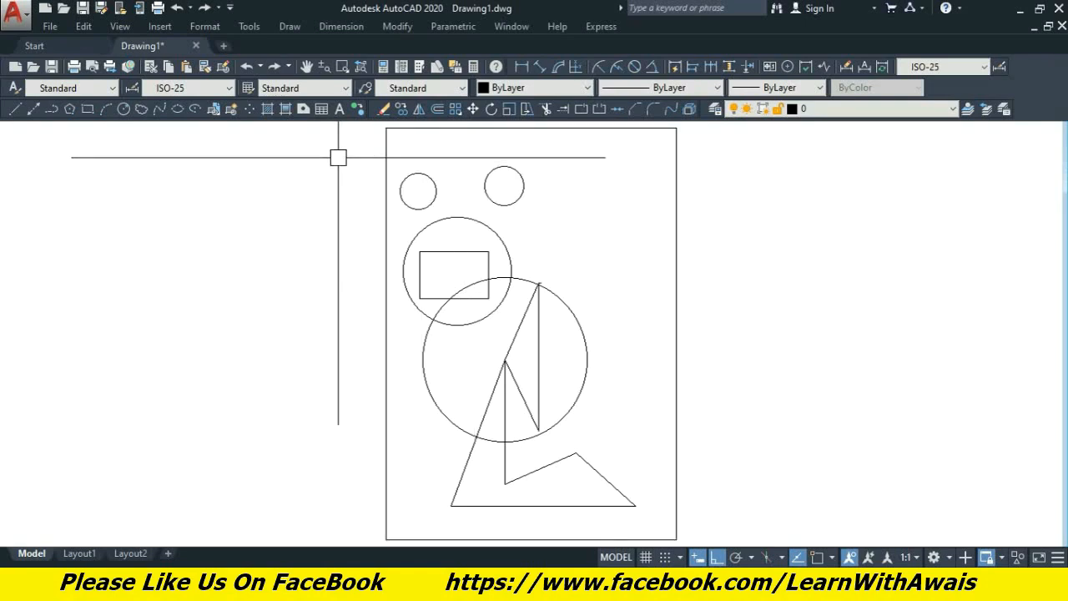
Step: Select only the shapes inside the outer rectangle with left-to-right windows that do not fully enclose that rectangle, clearing the selection each time
{"action": "left_click", "coordinate": [338, 157]}
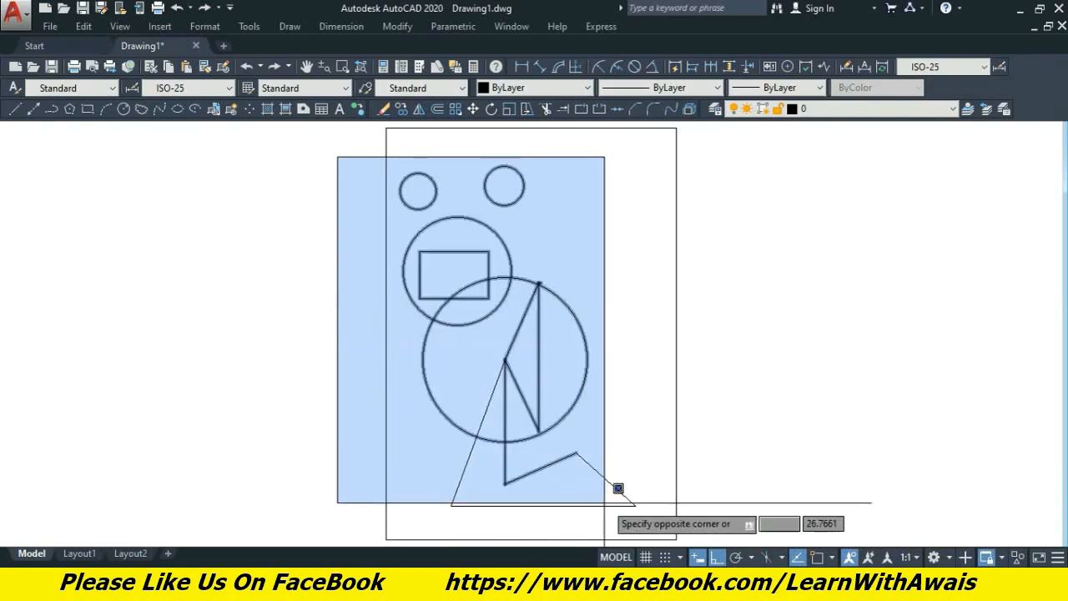
{"action": "left_click", "coordinate": [728, 509]}
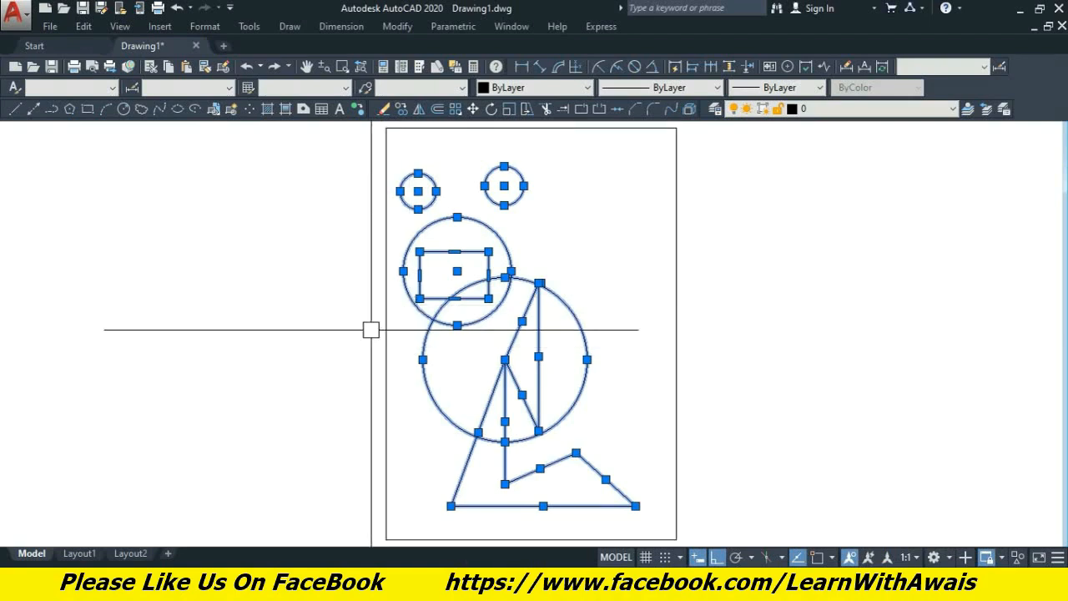
{"action": "key", "text": "Escape"}
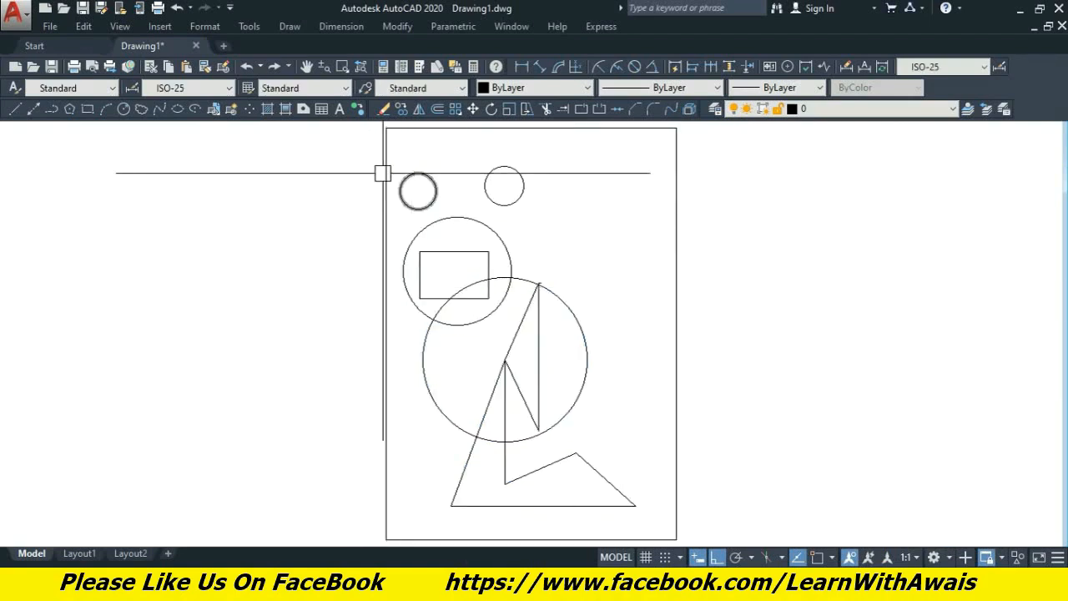
{"action": "left_click", "coordinate": [317, 157]}
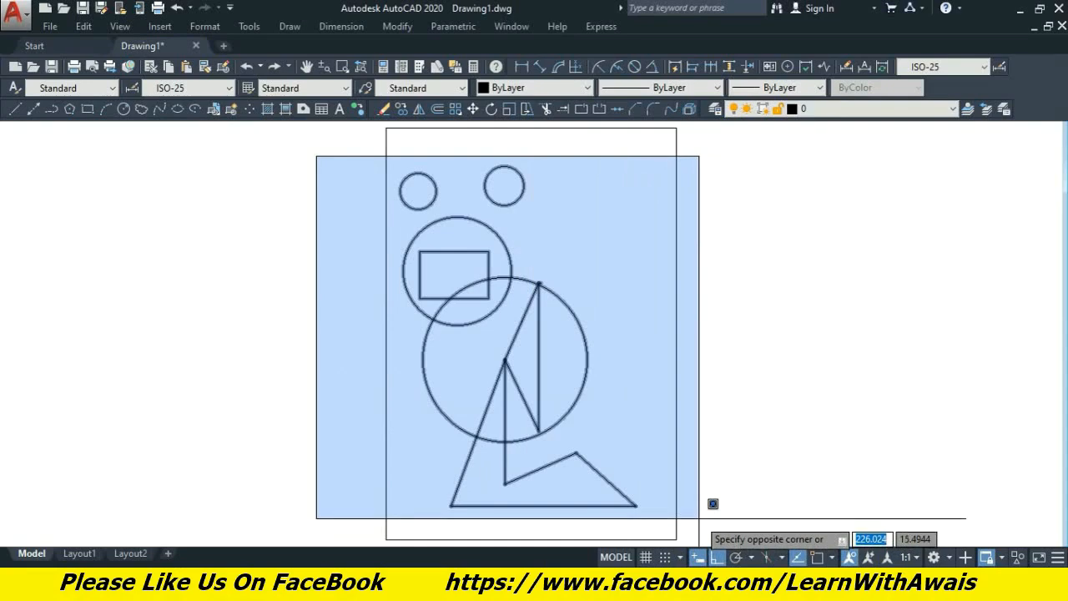
{"action": "left_click", "coordinate": [699, 519]}
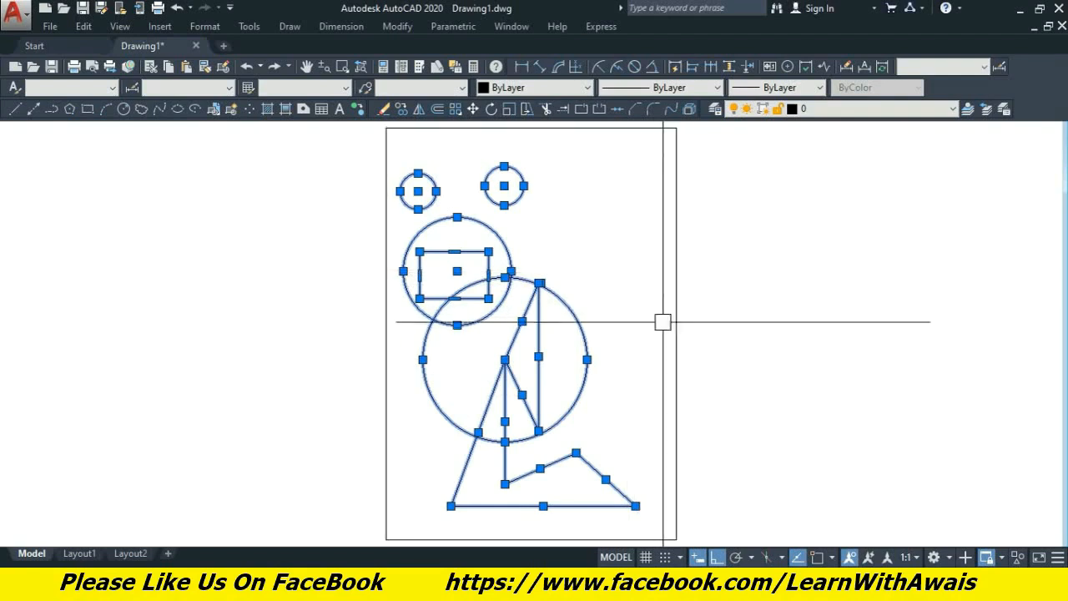
{"action": "scroll", "coordinate": [667, 329], "scroll_direction": "down", "scroll_amount": 2}
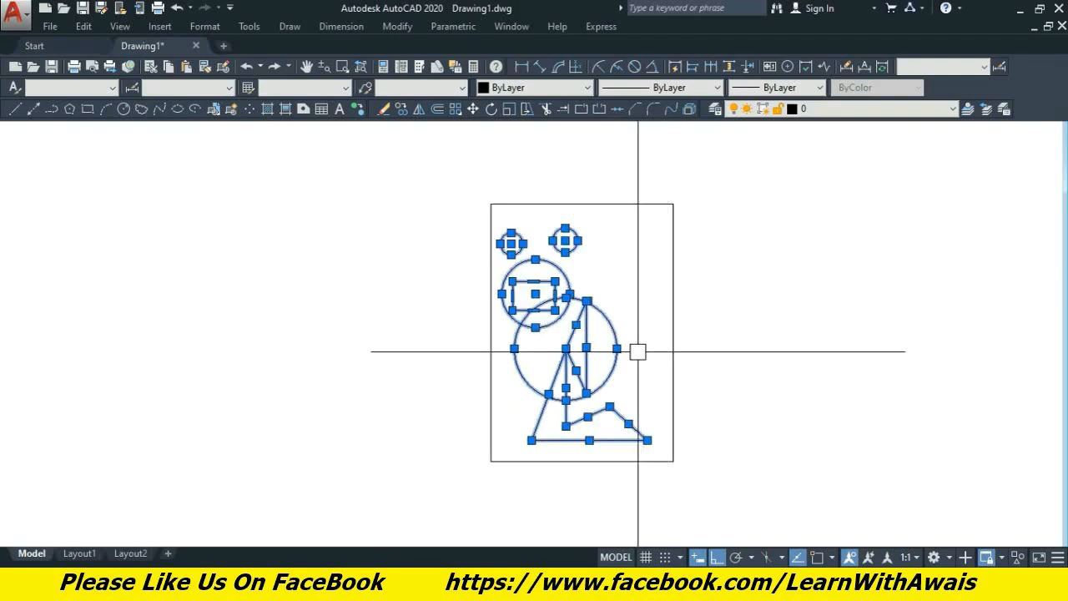
{"action": "key", "text": "Escape"}
Step: Select the whole drawing with a left-to-right window that fully encloses the outer rectangle, and clear the selection
{"action": "left_click", "coordinate": [398, 172]}
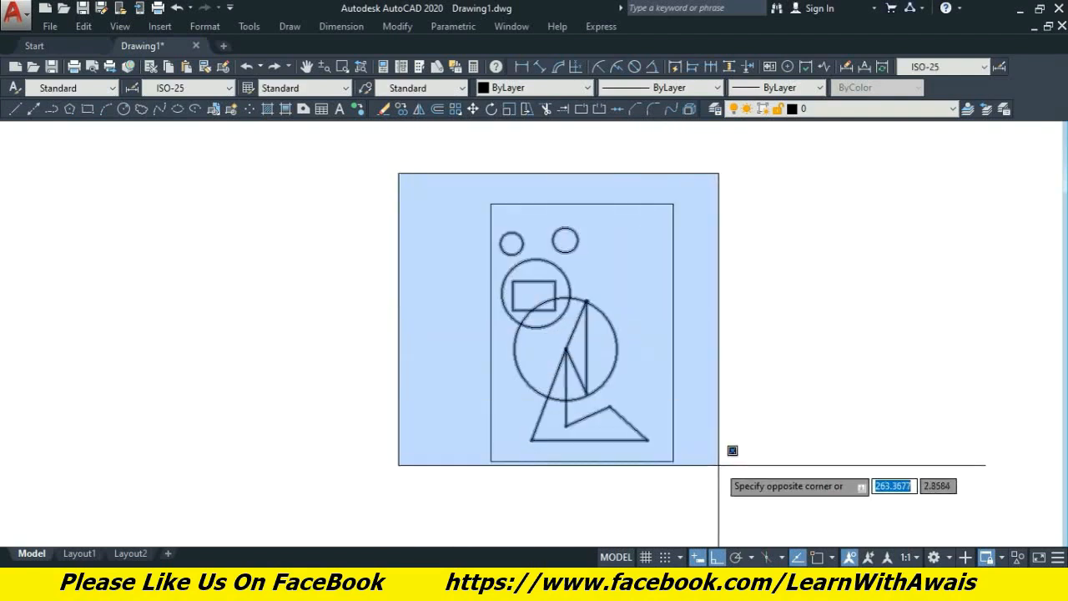
{"action": "left_click", "coordinate": [723, 480]}
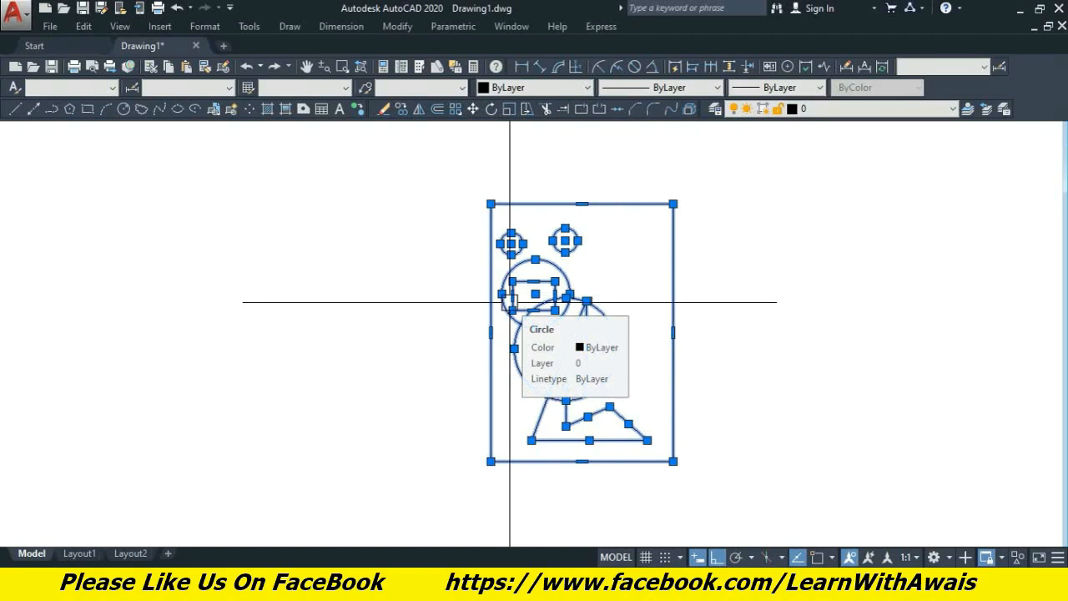
{"action": "key", "text": "Escape"}
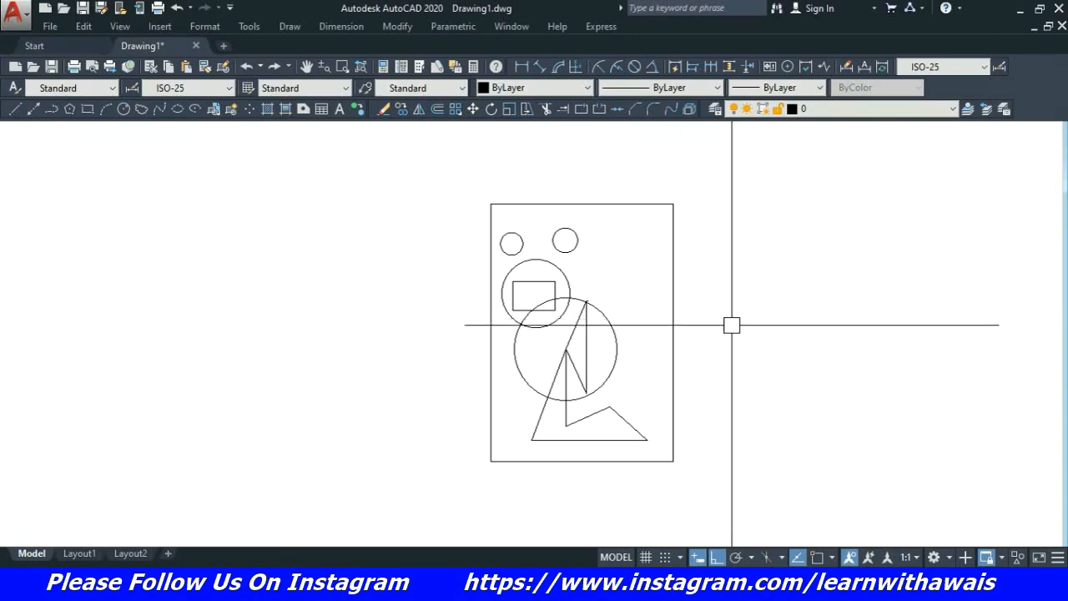
Step: Delete all the shapes inside the outer rectangle using a left-to-right window selection that leaves out the rectangle itself
{"action": "scroll", "coordinate": [718, 369], "scroll_direction": "up", "scroll_amount": 2}
{"action": "scroll", "coordinate": [717, 369], "scroll_direction": "down", "scroll_amount": 2}
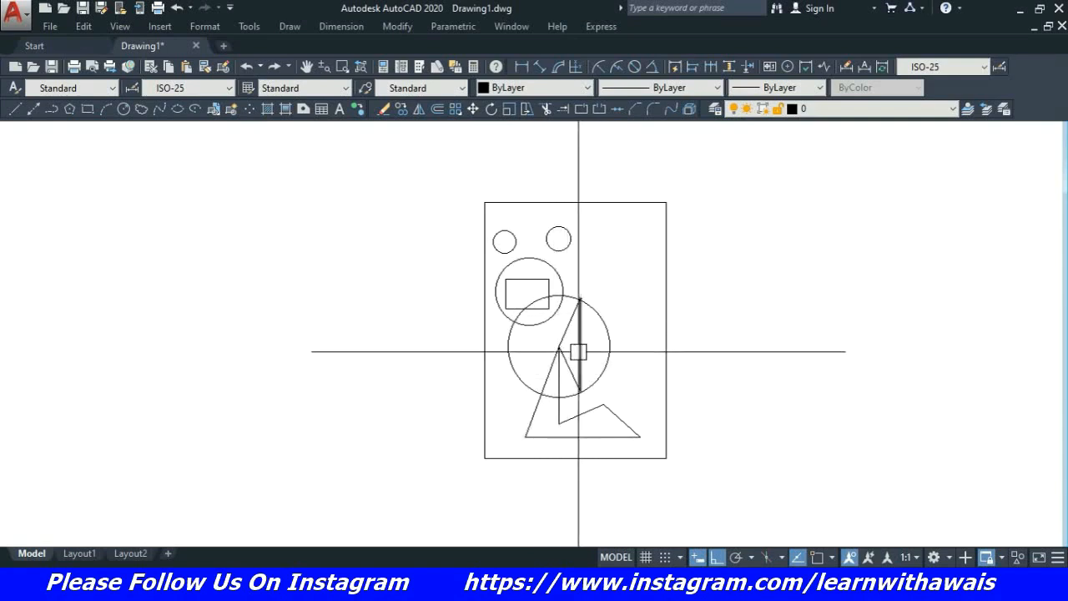
{"action": "left_click", "coordinate": [451, 213]}
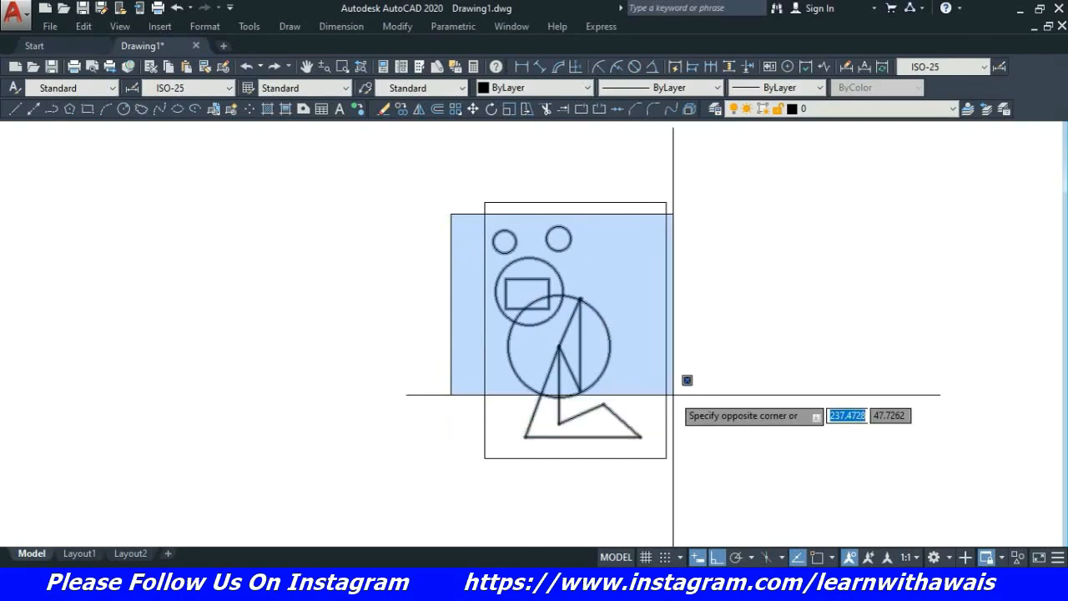
{"action": "left_click", "coordinate": [702, 447]}
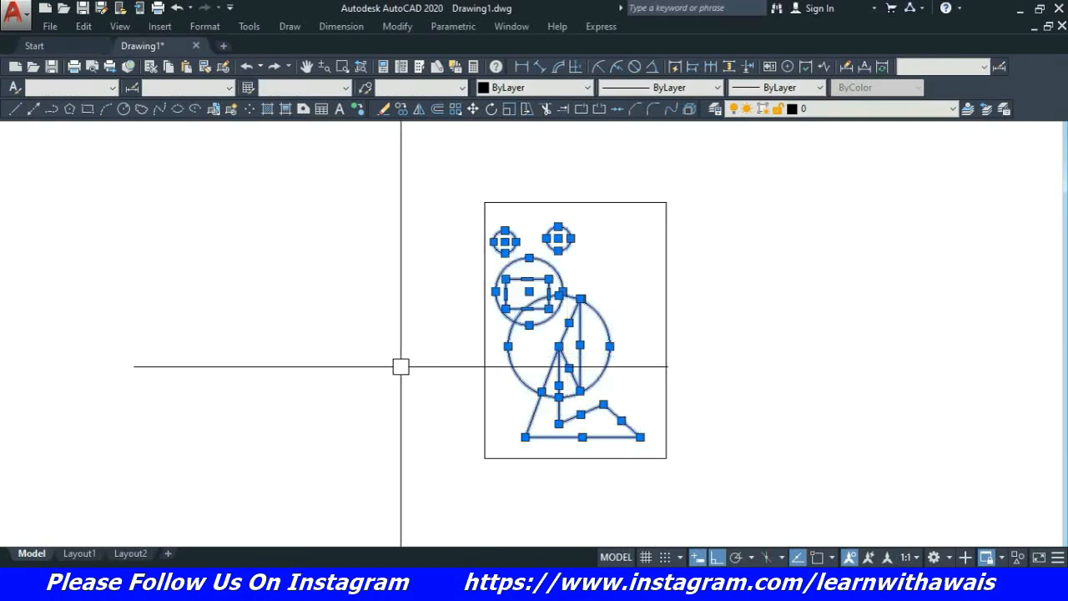
{"action": "key", "text": "Delete"}
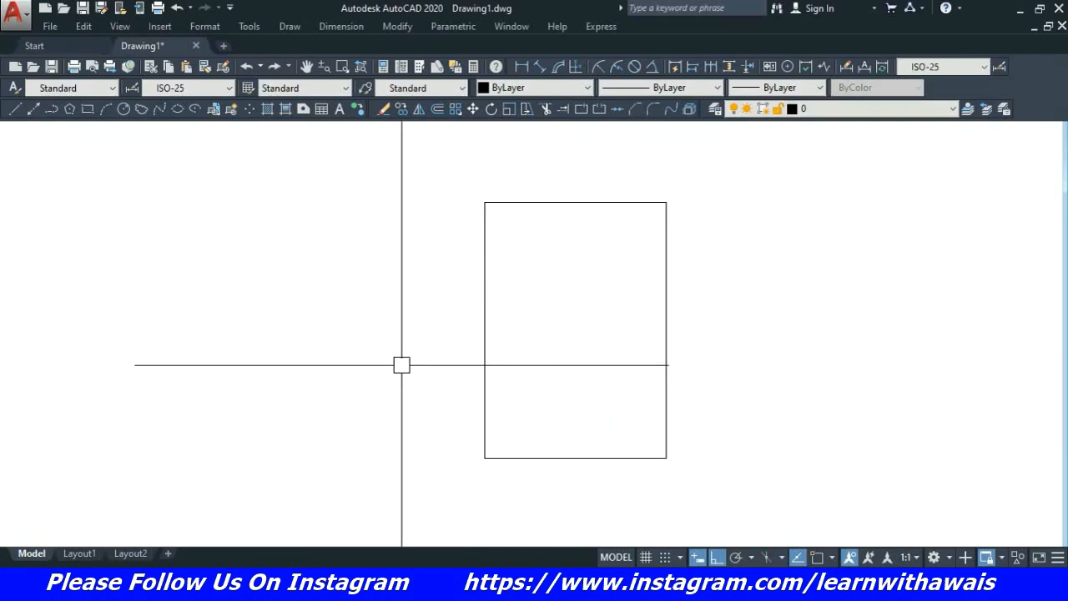